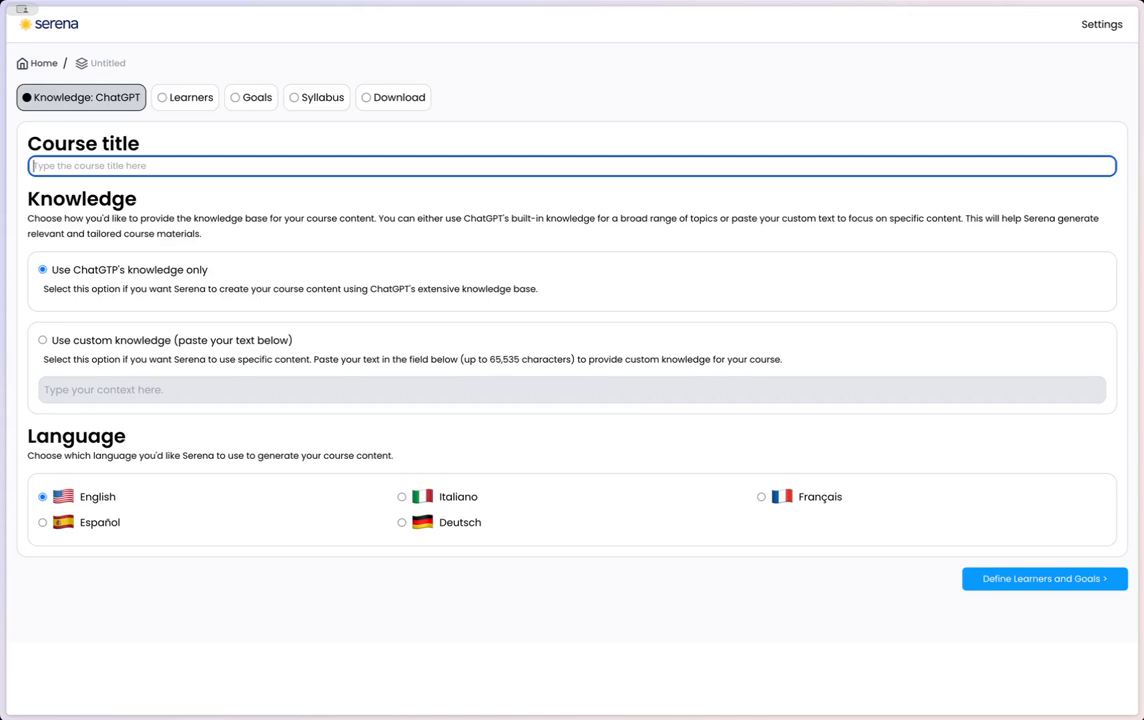
# Title the course "Ai for Product Managers".
pyautogui.write('Ai pro')
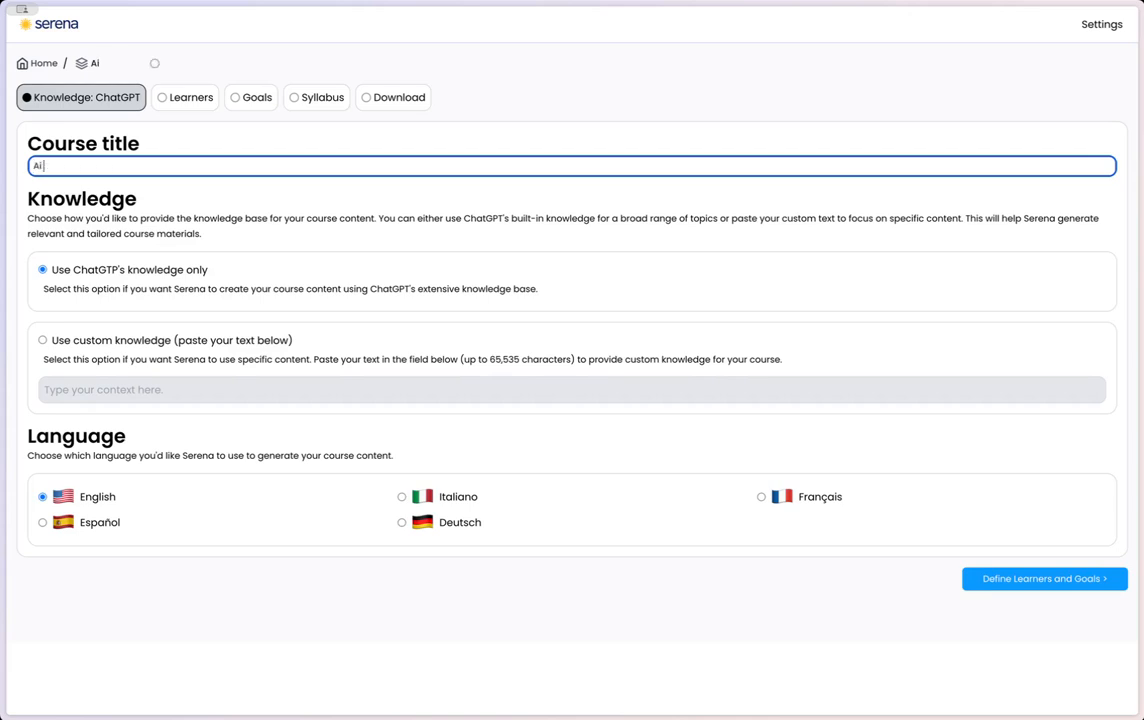
pyautogui.press('BackSpace')
pyautogui.press('BackSpace')
pyautogui.write('f')
pyautogui.press('BackSpace')
pyautogui.press('BackSpace')
pyautogui.write('for Product Managers')
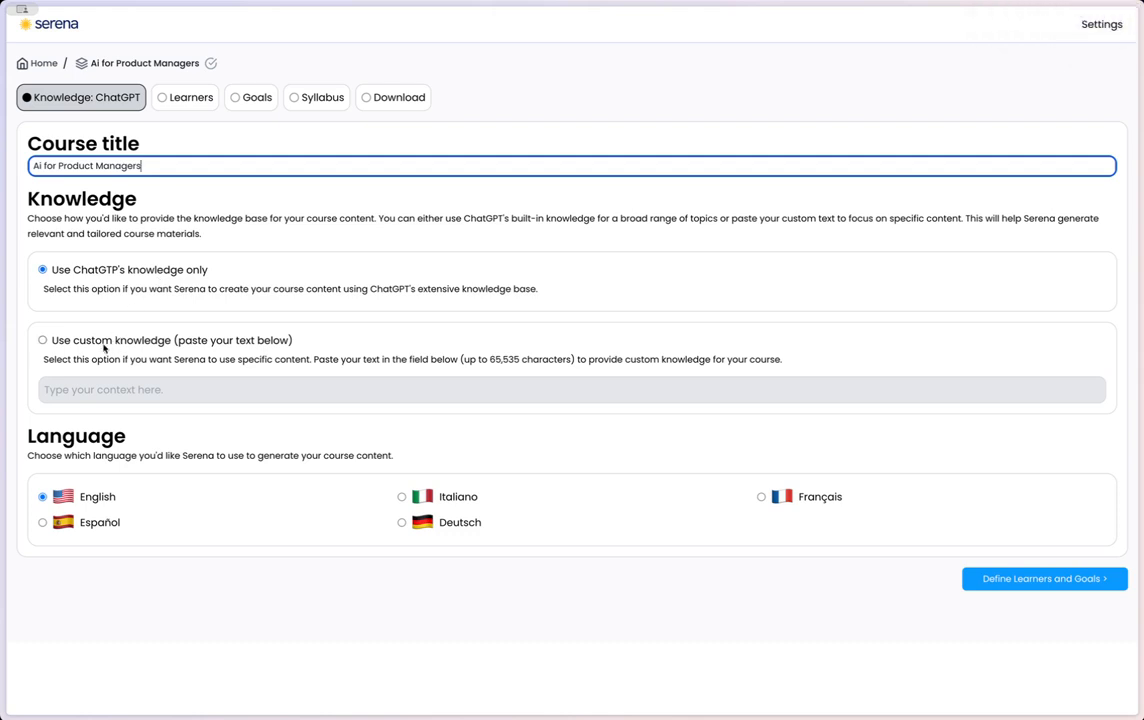
pyautogui.click(103, 345)
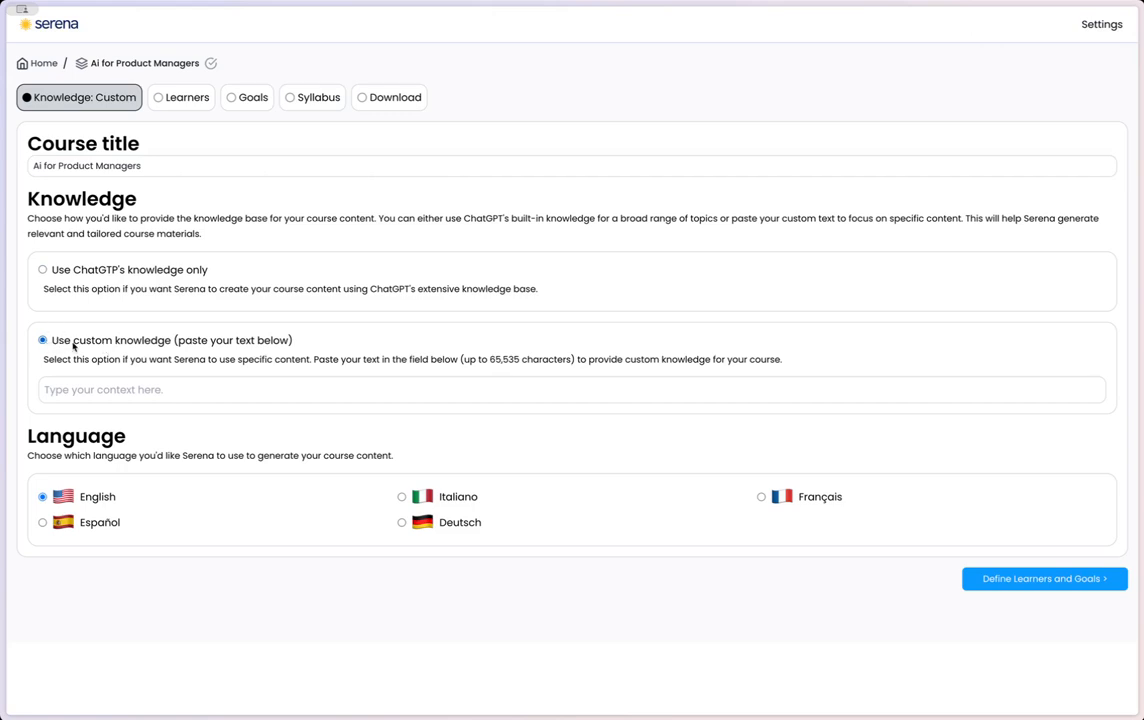
pyautogui.click(149, 386)
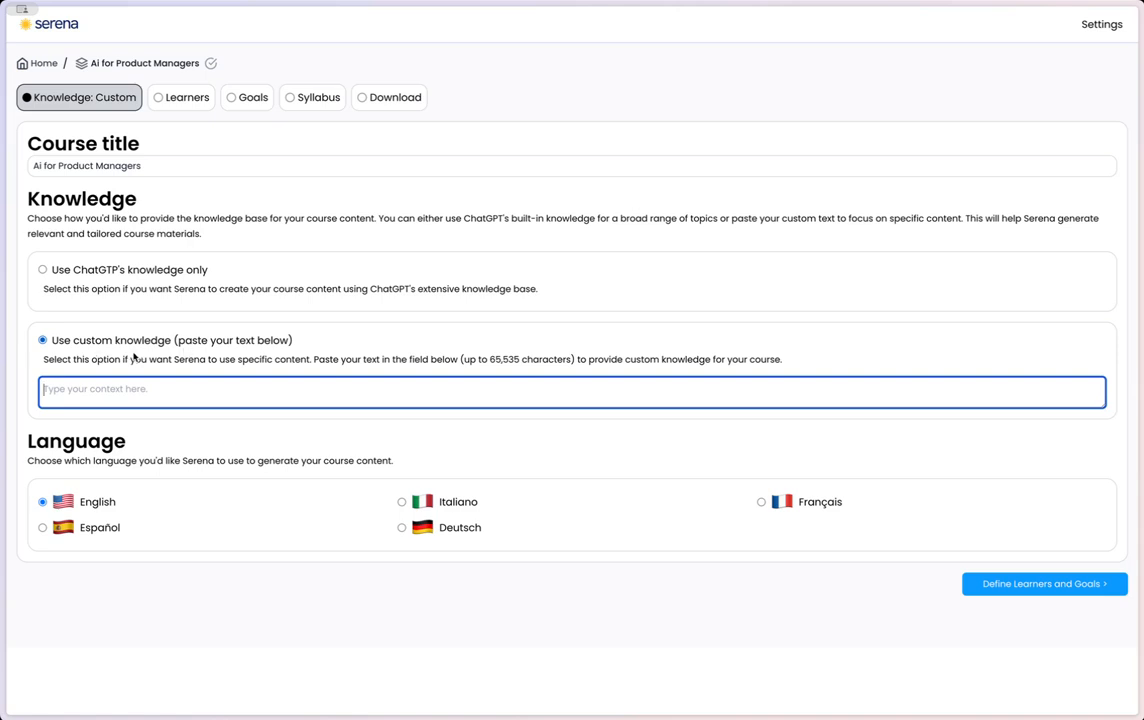
pyautogui.click(43, 271)
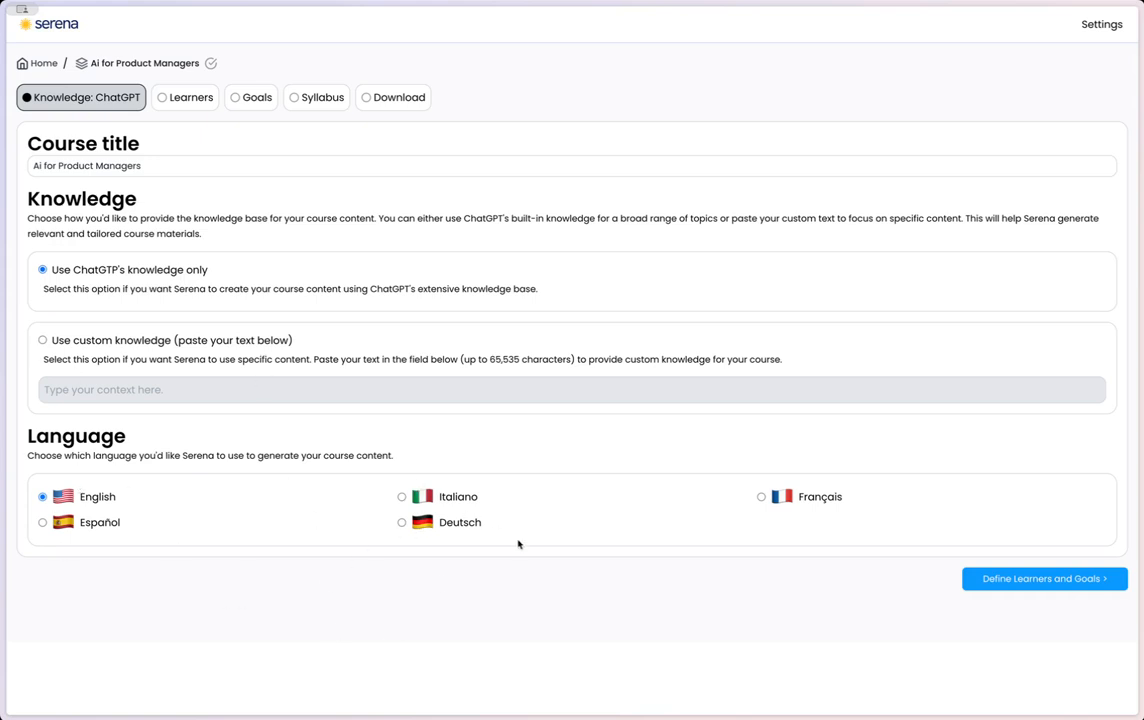
# Proceed to the Learners stage with ChatGPT's knowledge and English selected, and look over the learner profile fields.
pyautogui.click(1009, 578)
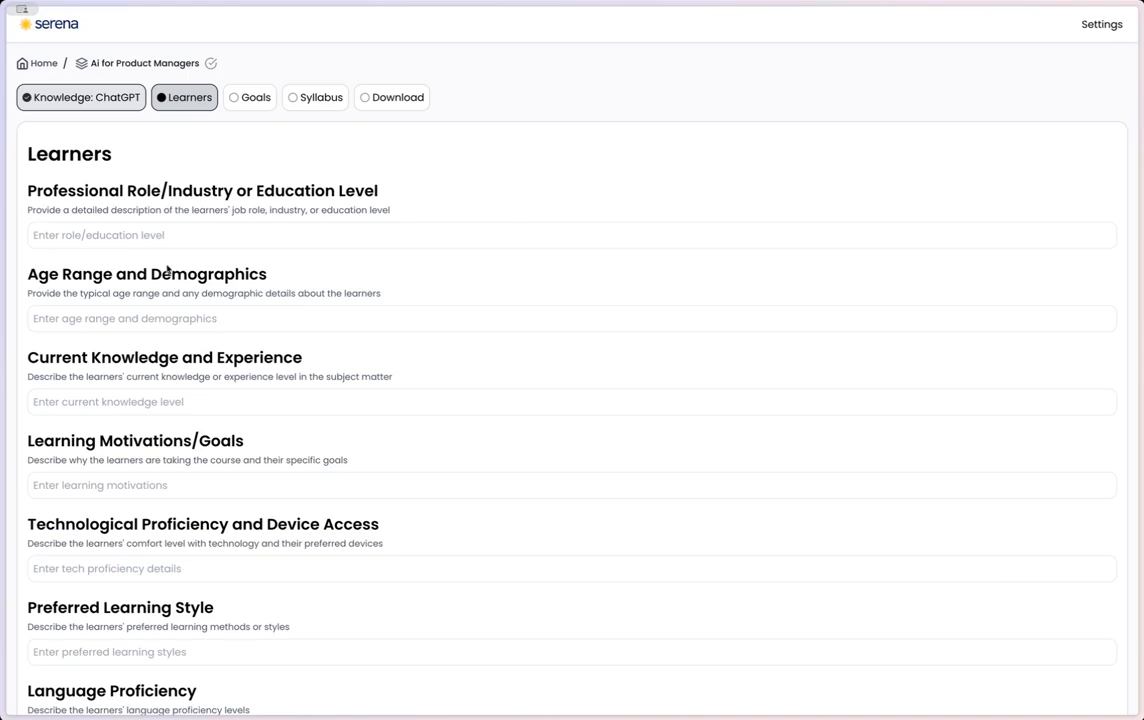
pyautogui.scroll(-5, 167, 268)
pyautogui.scroll(5, 166, 262)
# In the learner's profile article, copy the full ChatGPT prompt from "You are an expert in instructional design" through the Learning Challenges question.
pyautogui.moveTo(2, 235)
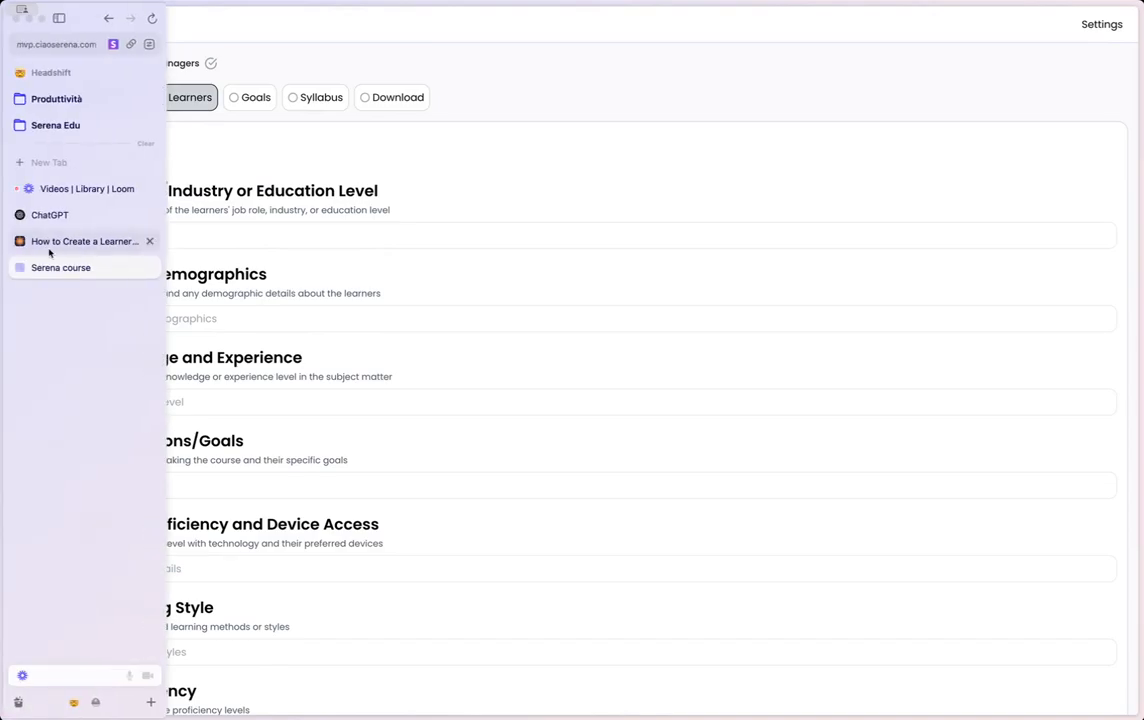
pyautogui.click(49, 251)
pyautogui.scroll(15, 408, 257)
pyautogui.scroll(-18, 408, 255)
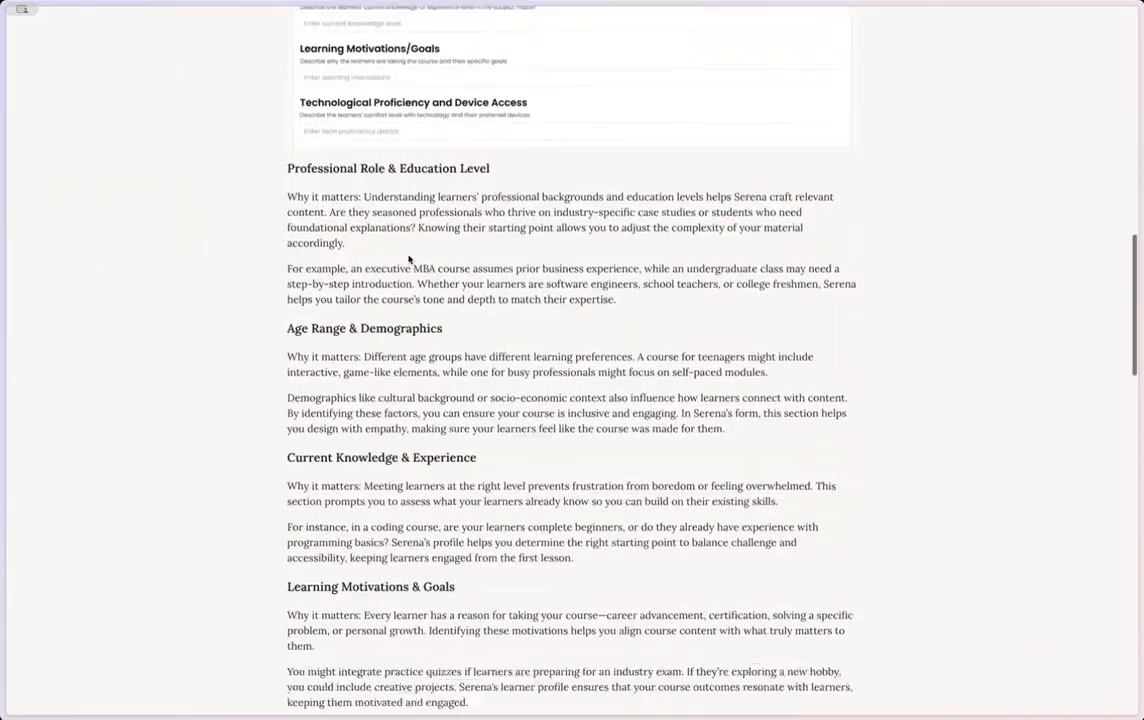
pyautogui.scroll(-5, 408, 255)
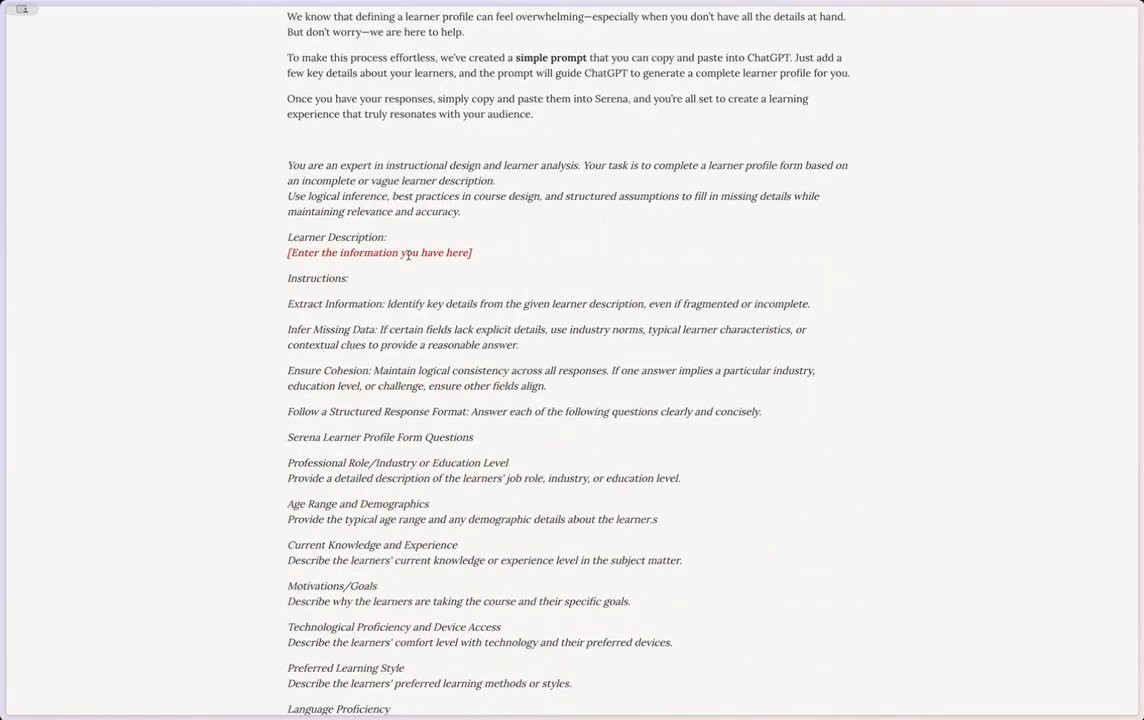
pyautogui.scroll(-2, 408, 255)
pyautogui.moveTo(309, 93); pyautogui.dragTo(397, 438)
pyautogui.scroll(-2, 397, 438)
pyautogui.scroll(-2, 397, 438)
pyautogui.keyDown('shift'); pyautogui.click(669, 414); pyautogui.keyUp('shift')
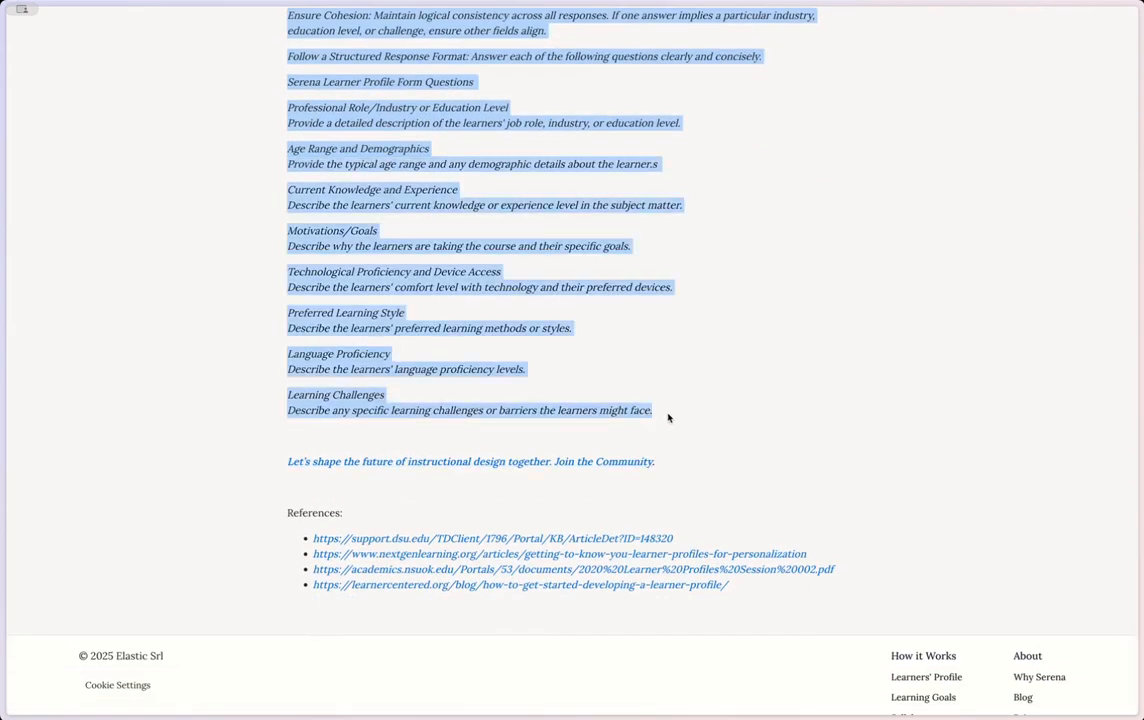
pyautogui.scroll(3, 669, 414)
# Switch to ChatGPT and paste the copied learner profile prompt into the message box.
pyautogui.moveTo(4, 250)
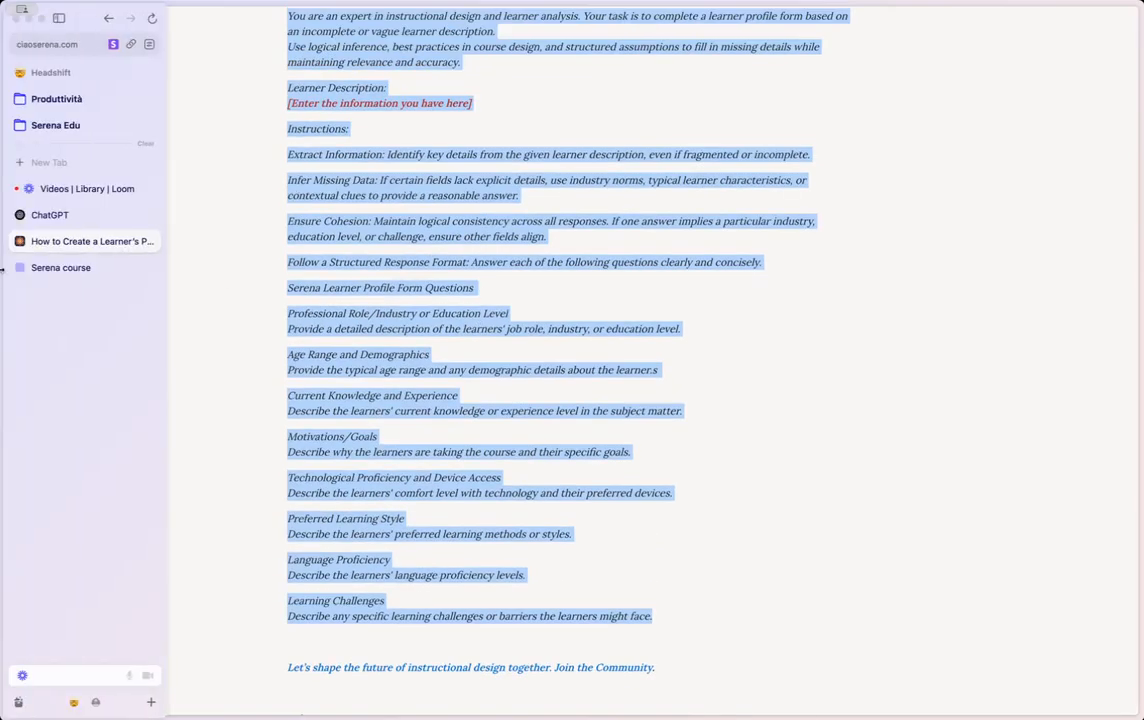
pyautogui.click(70, 217)
pyautogui.click(412, 350)
pyautogui.press('super+v')
pyautogui.scroll(6, 500, 390)
pyautogui.scroll(2, 472, 372)
pyautogui.scroll(-2, 472, 372)
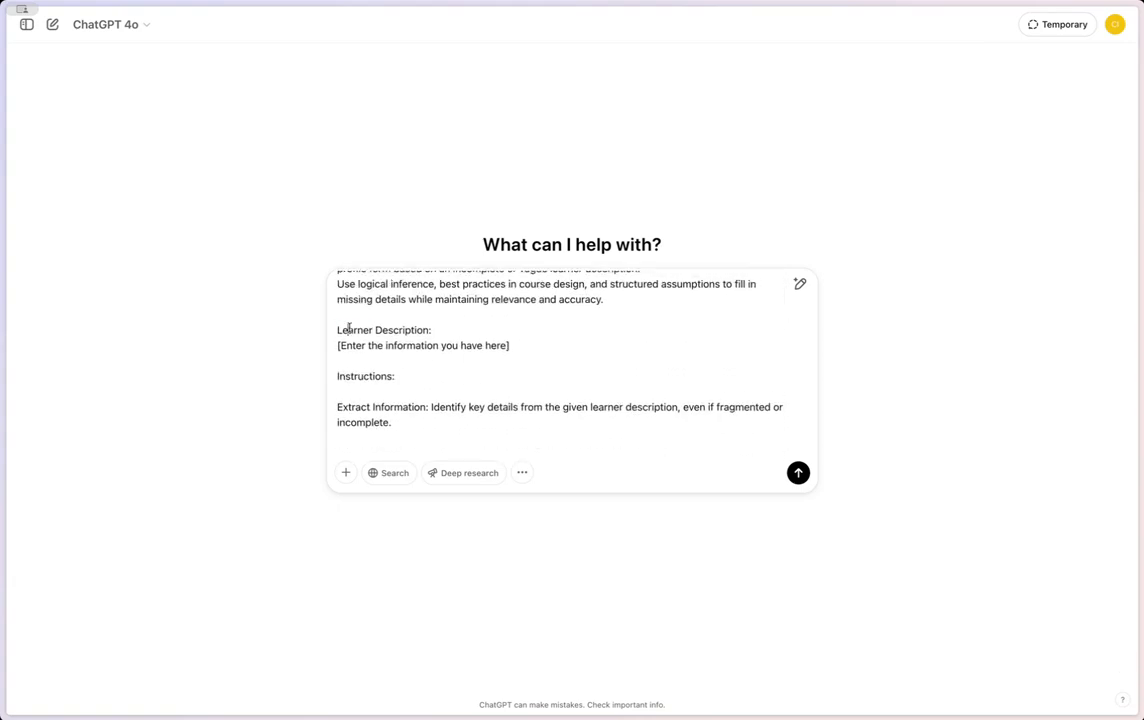
# Replace the "[Enter the information you have here]" placeholder with the prepared description of Digital Product Managers and submit the prompt.
pyautogui.tripleClick(349, 329)
pyautogui.click(405, 346)
pyautogui.tripleClick(462, 346)
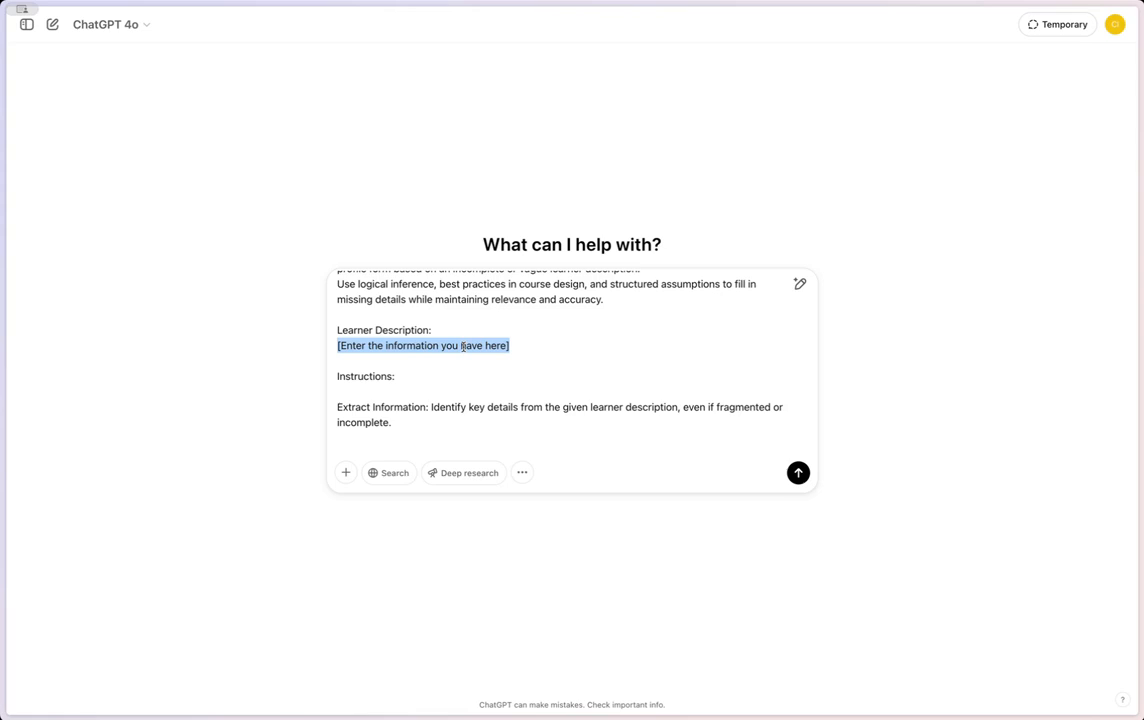
pyautogui.press('super+v')
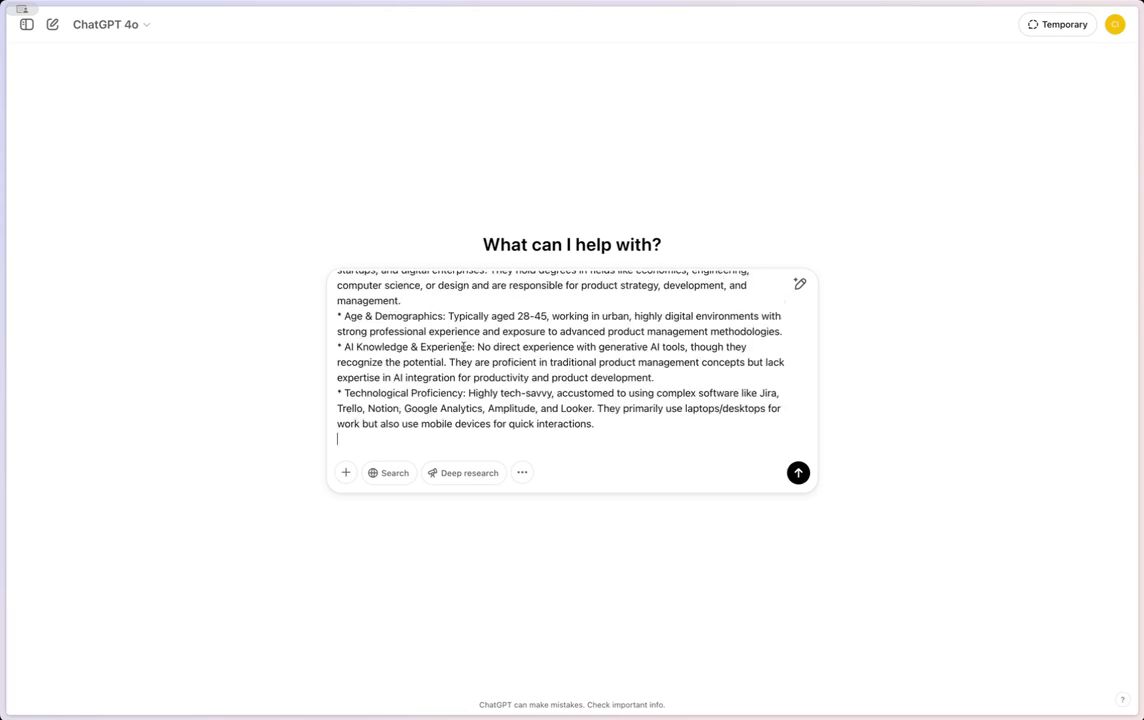
pyautogui.press('Return')
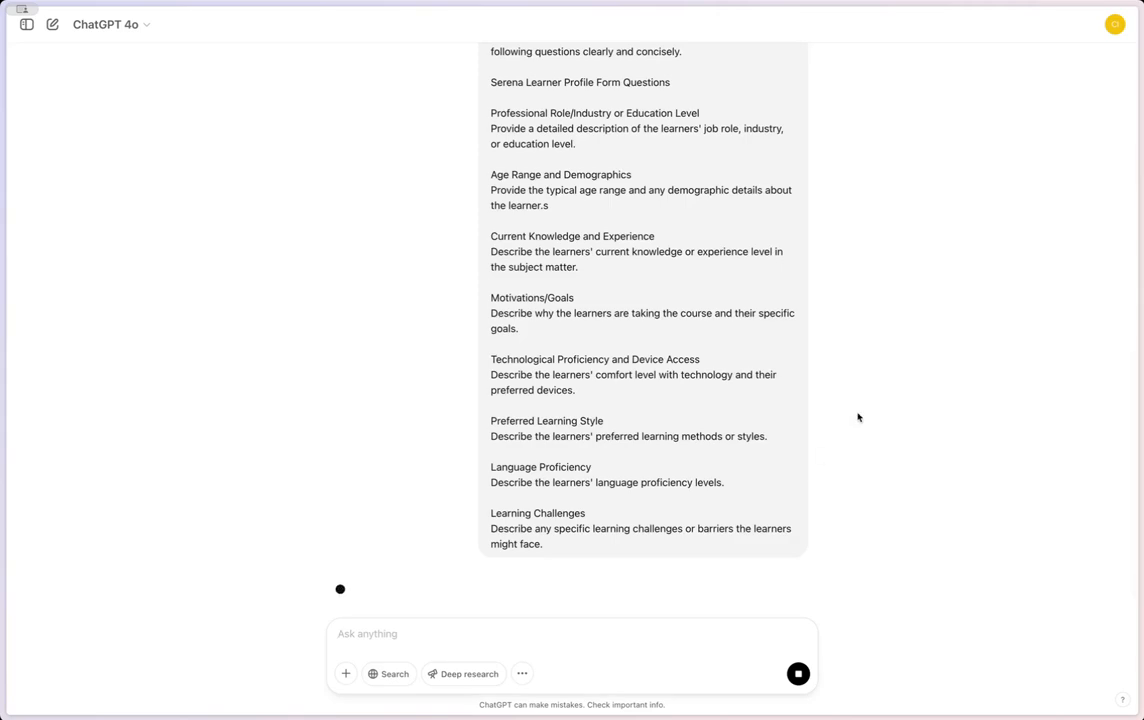
# Copy ChatGPT's professional role, industry and education paragraph into the Professional Role/Industry or Education Level field in Serena.
pyautogui.scroll(4, 655, 351)
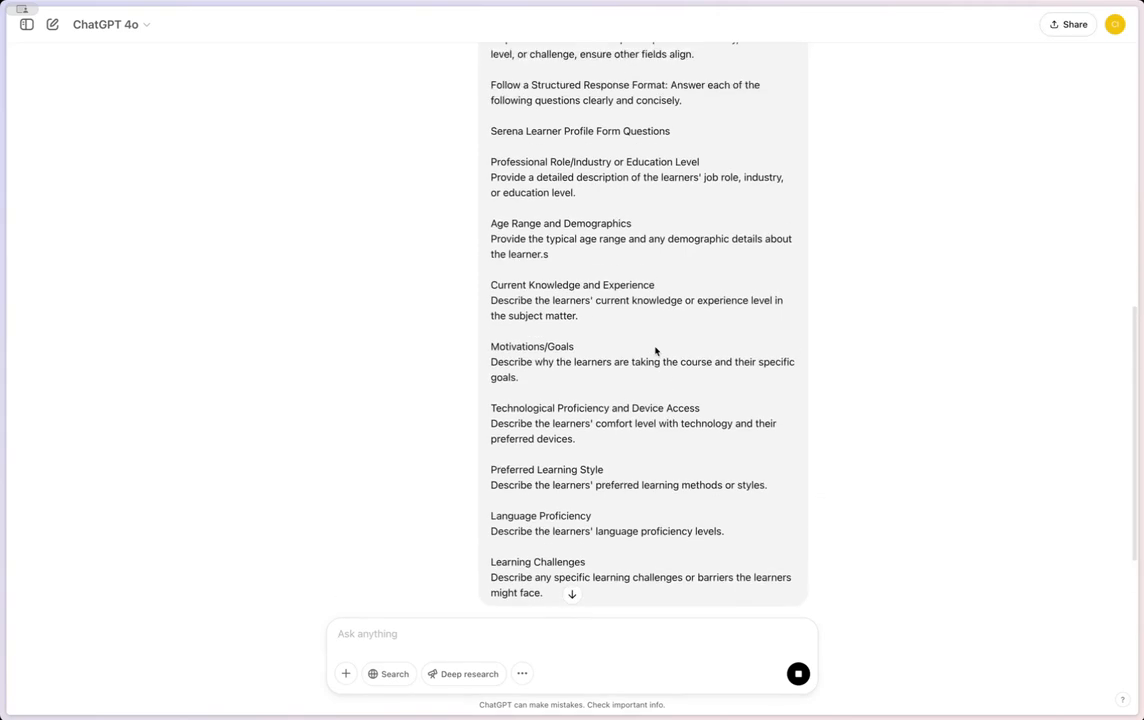
pyautogui.scroll(5, 655, 351)
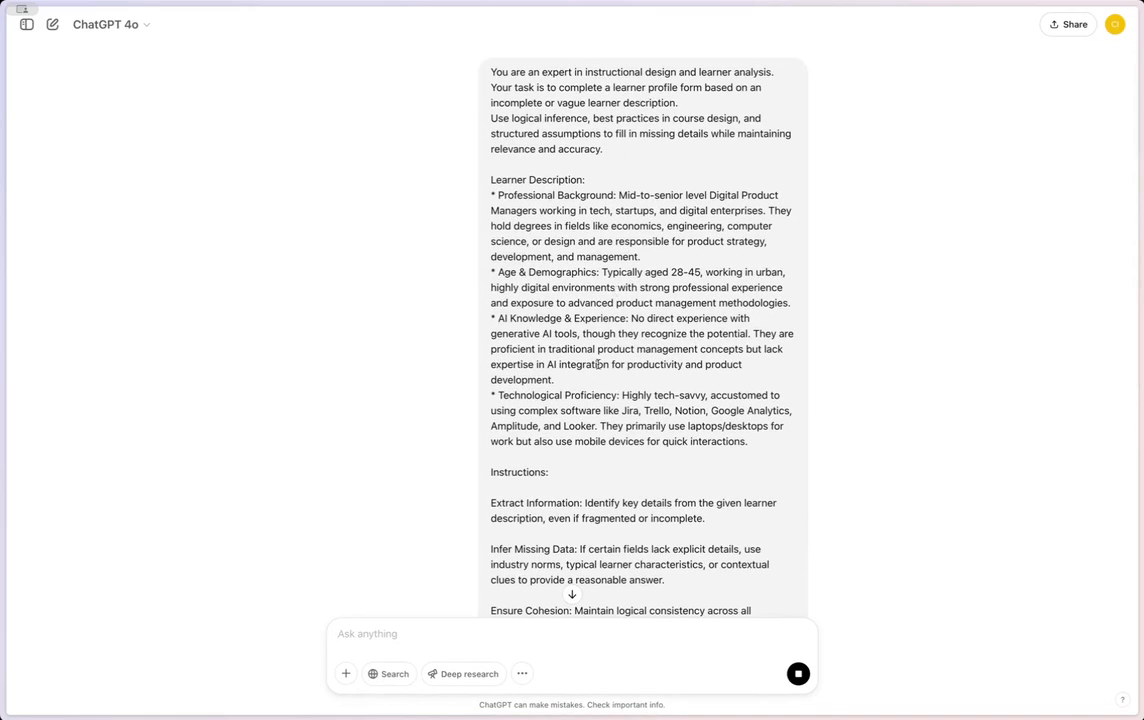
pyautogui.scroll(-10, 598, 364)
pyautogui.scroll(-3, 598, 365)
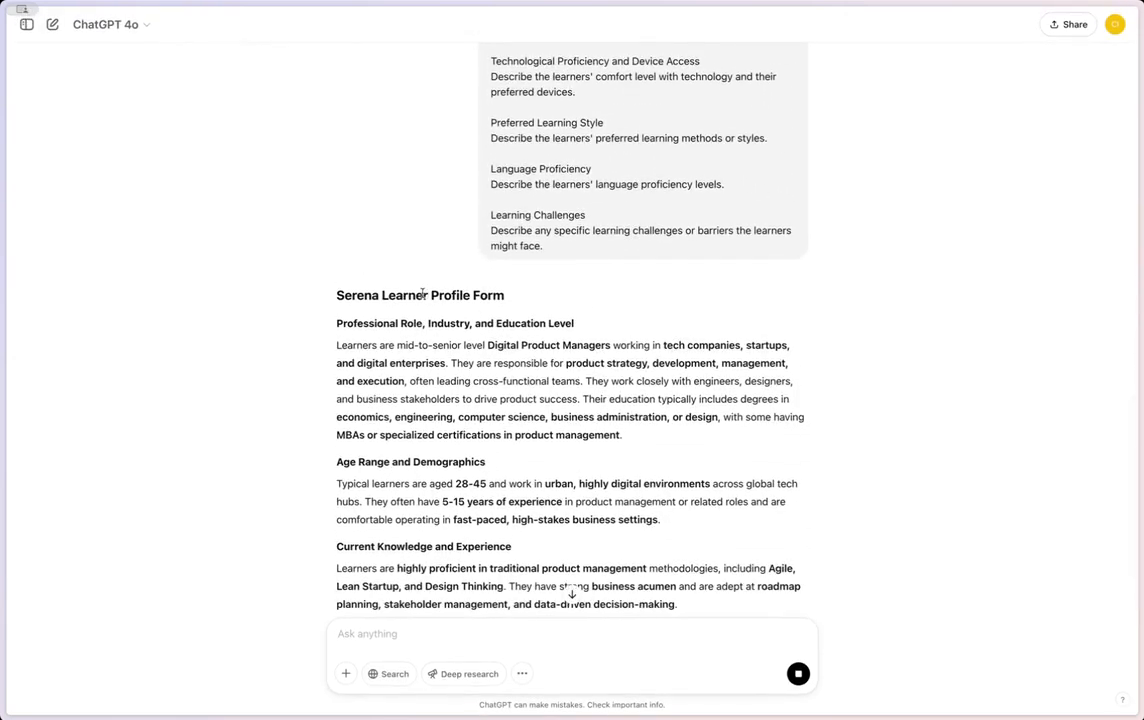
pyautogui.scroll(-2, 430, 320)
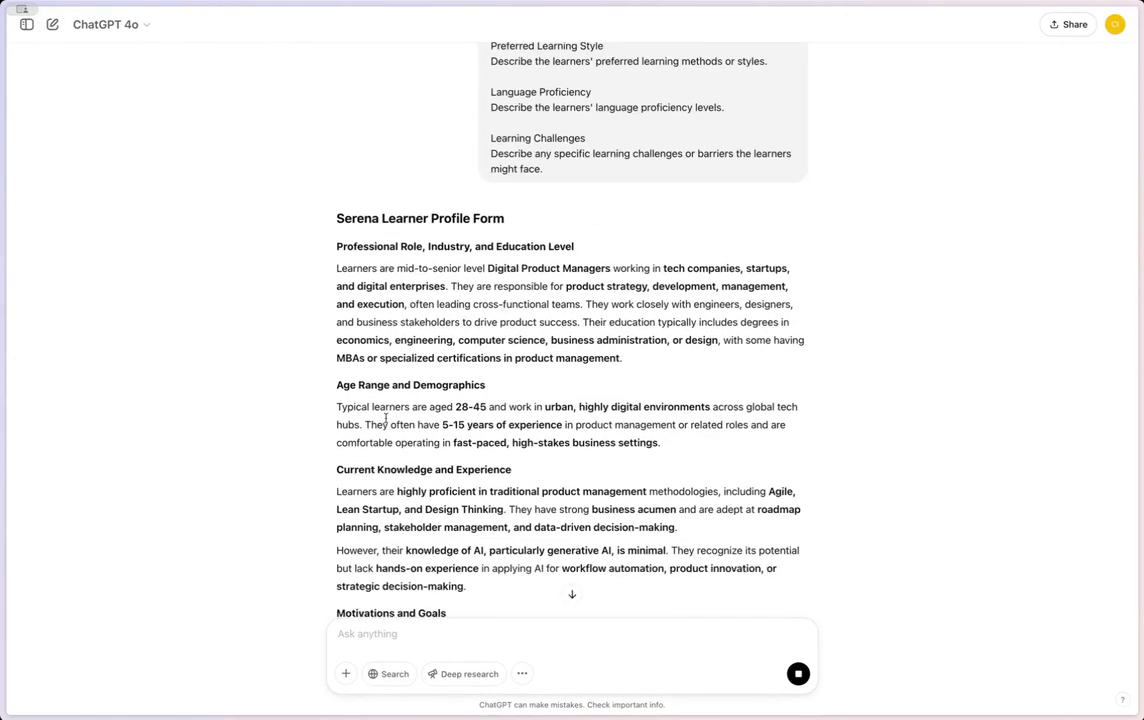
pyautogui.scroll(-3, 420, 486)
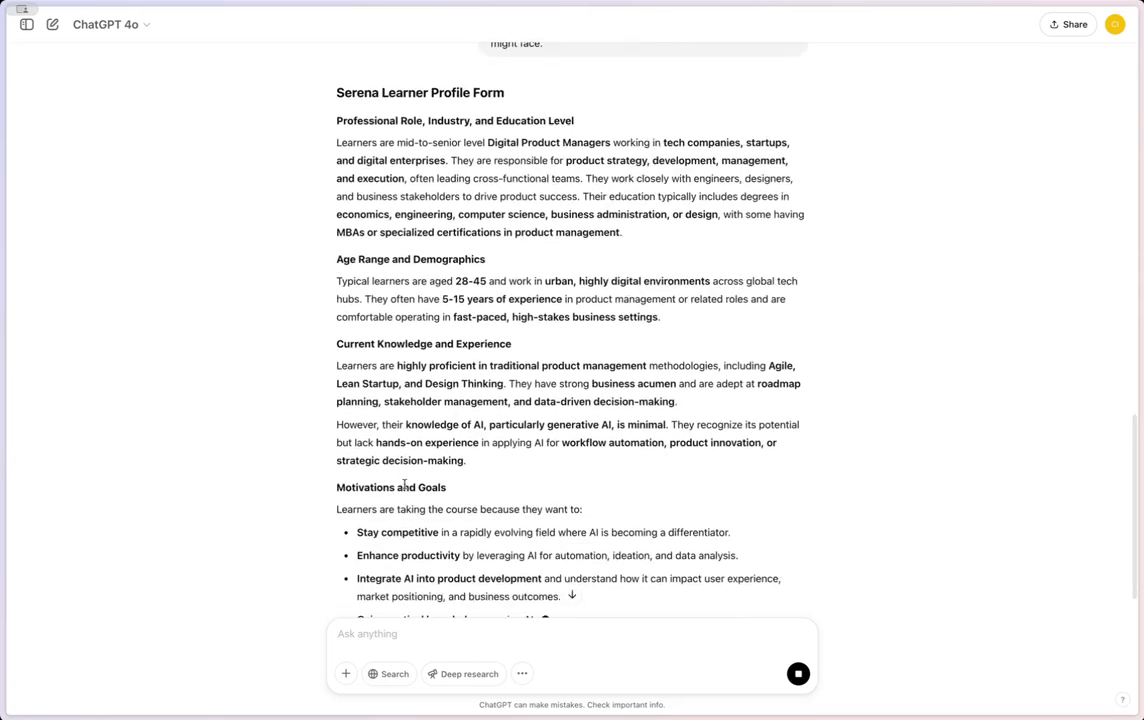
pyautogui.tripleClick(373, 158)
pyautogui.moveTo(3, 150)
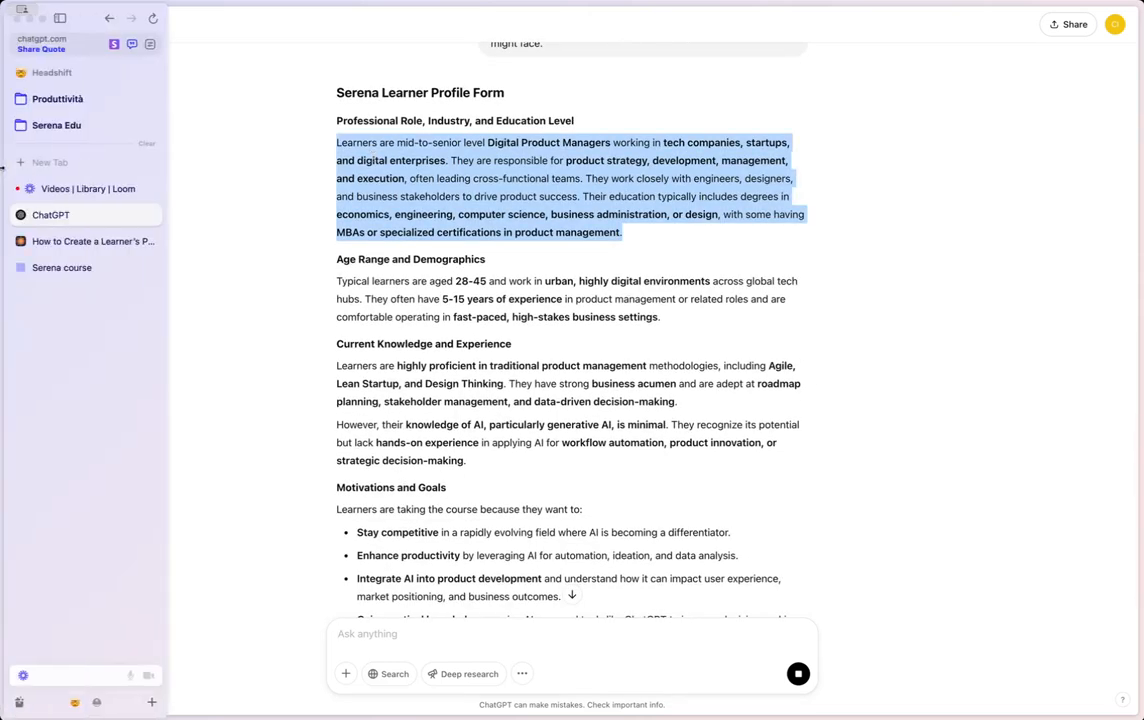
pyautogui.click(79, 265)
pyautogui.click(279, 234)
pyautogui.press('super+v')
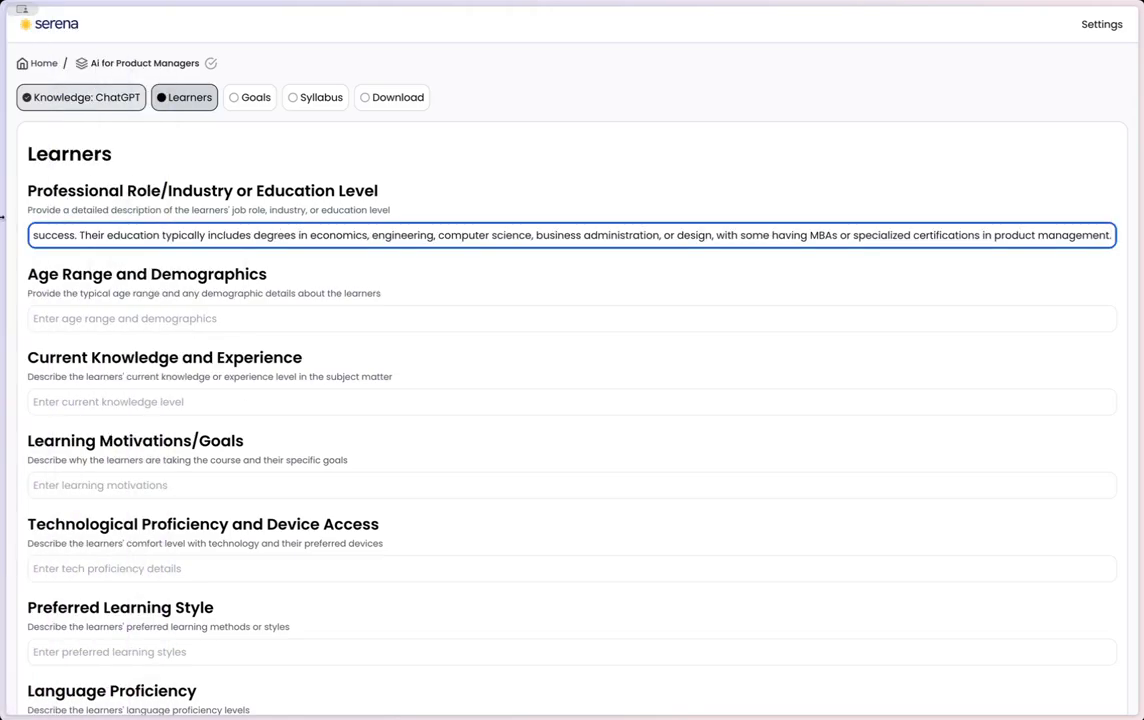
# Copy ChatGPT's Age Range and Demographics paragraph into the matching learner field in Serena.
pyautogui.moveTo(46, 255)
pyautogui.click(71, 218)
pyautogui.tripleClick(370, 285)
pyautogui.press('super+c')
pyautogui.moveTo(2, 265)
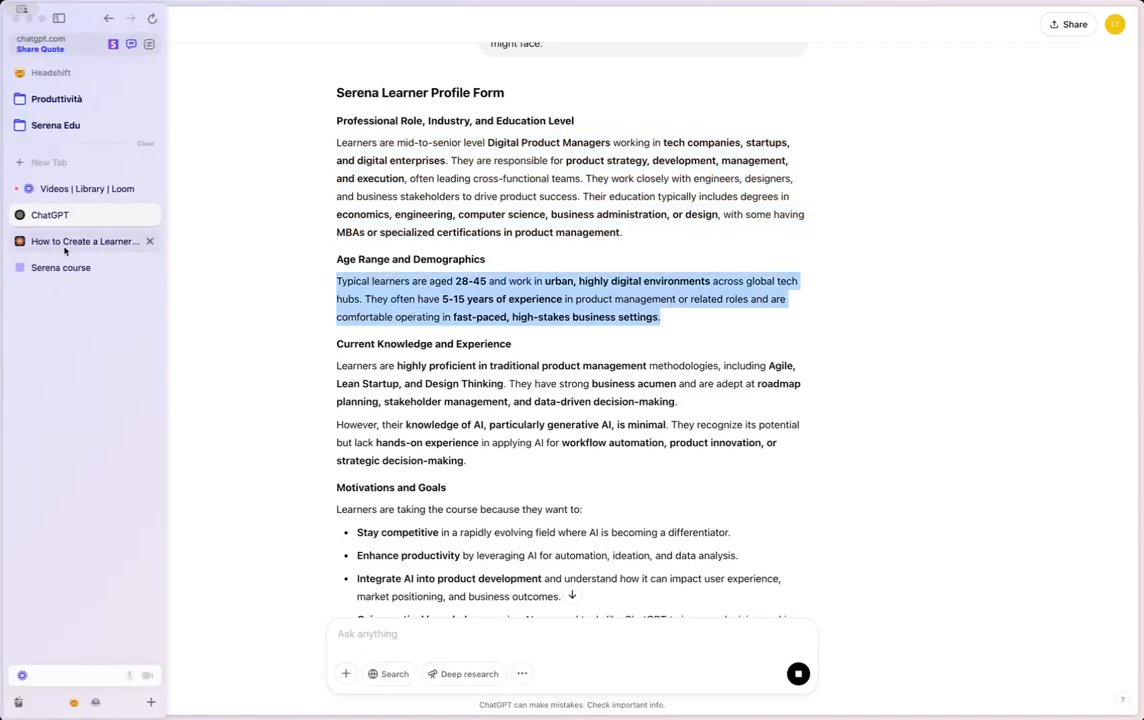
pyautogui.click(50, 267)
pyautogui.click(299, 317)
pyautogui.press('super+v')
# Copy both of ChatGPT's Current Knowledge and Experience paragraphs into the matching learner field in Serena.
pyautogui.moveTo(3, 245)
pyautogui.click(63, 243)
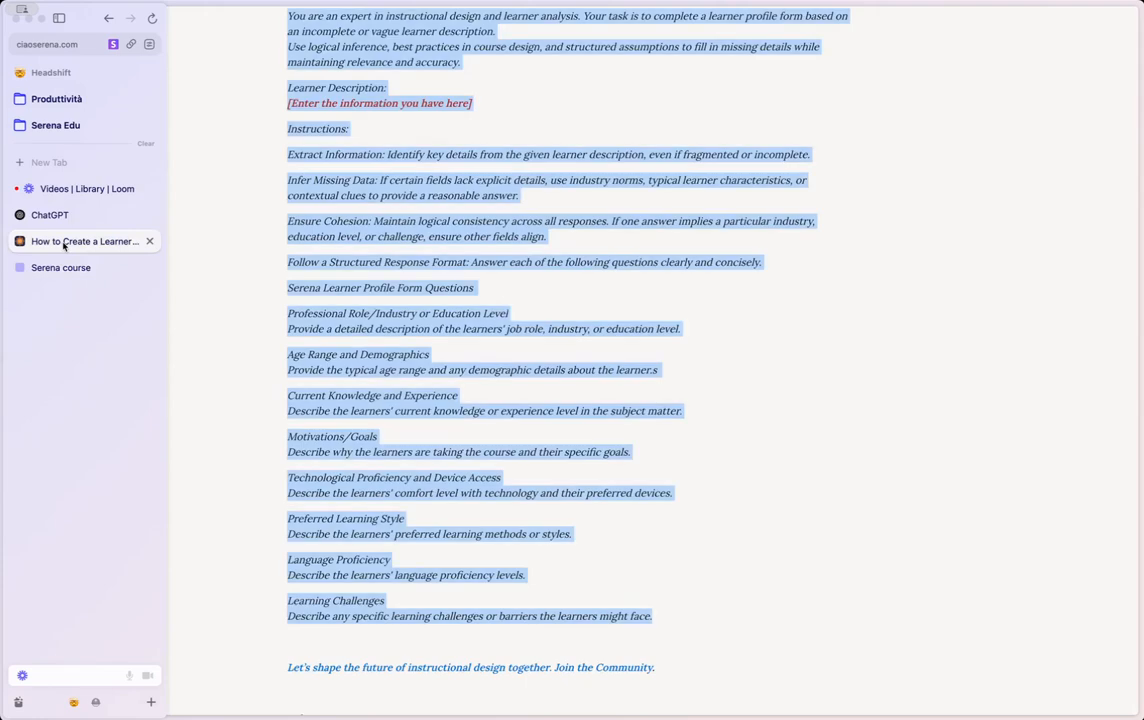
pyautogui.click(50, 214)
pyautogui.scroll(-3, 408, 283)
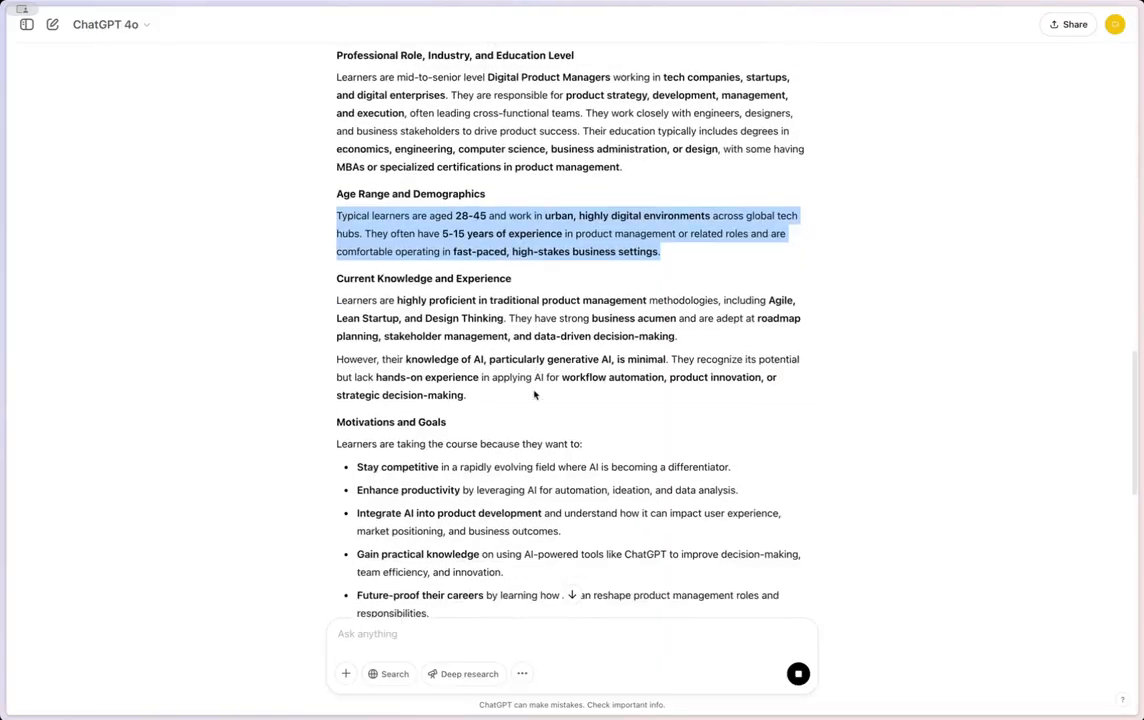
pyautogui.moveTo(364, 241); pyautogui.dragTo(402, 312)
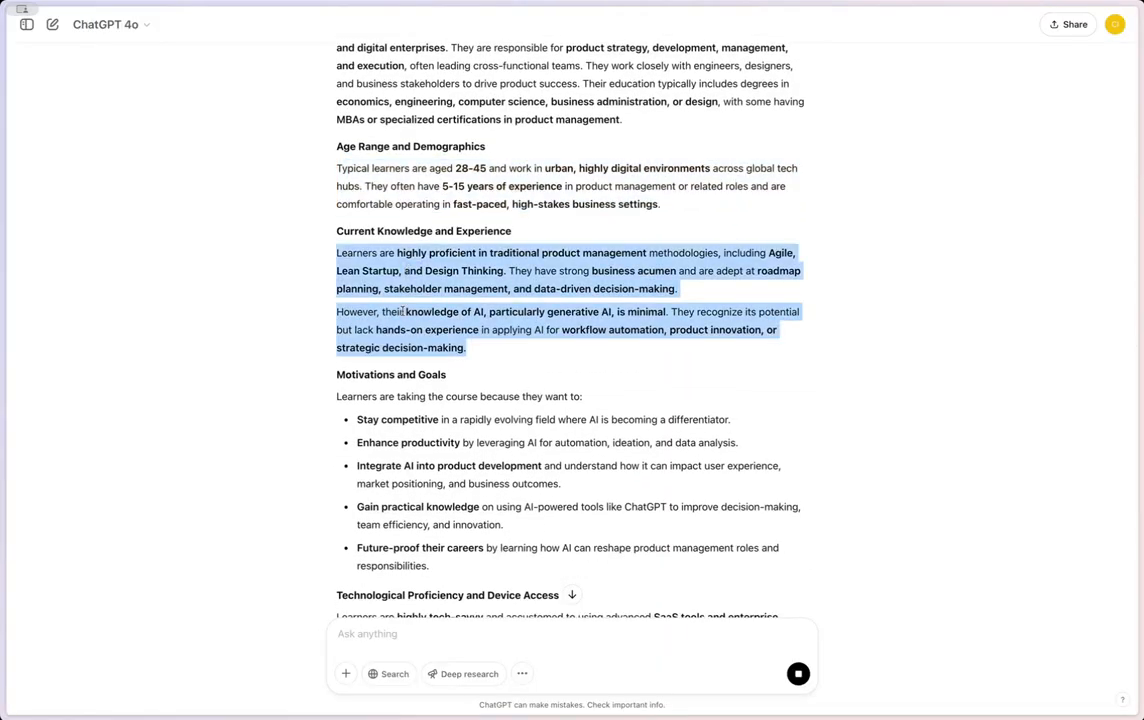
pyautogui.moveTo(2, 228)
pyautogui.click(63, 240)
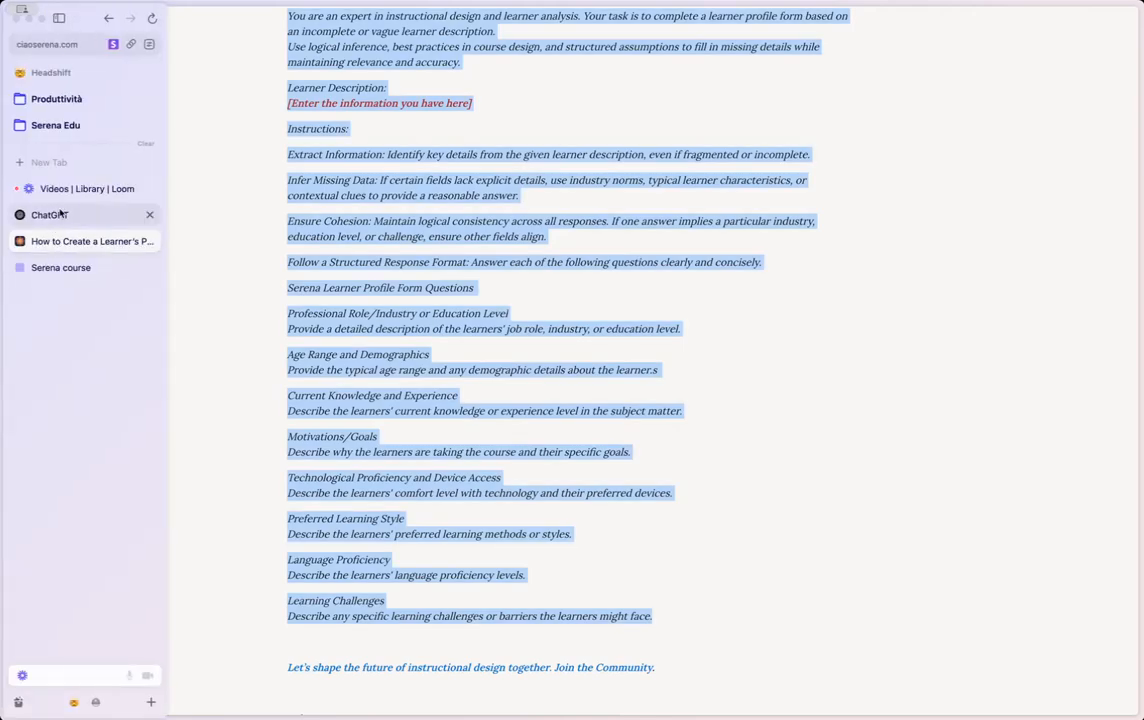
pyautogui.click(60, 267)
pyautogui.scroll(-2, 386, 350)
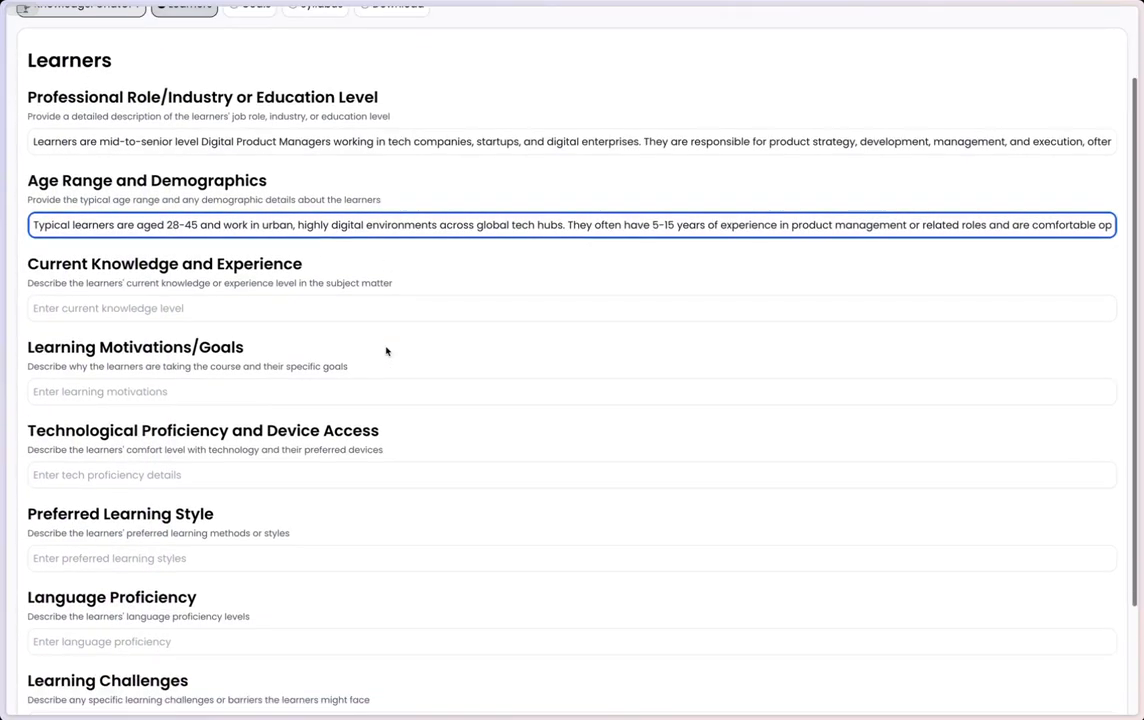
pyautogui.click(262, 309)
pyautogui.hotkey('ctrl', 'v')
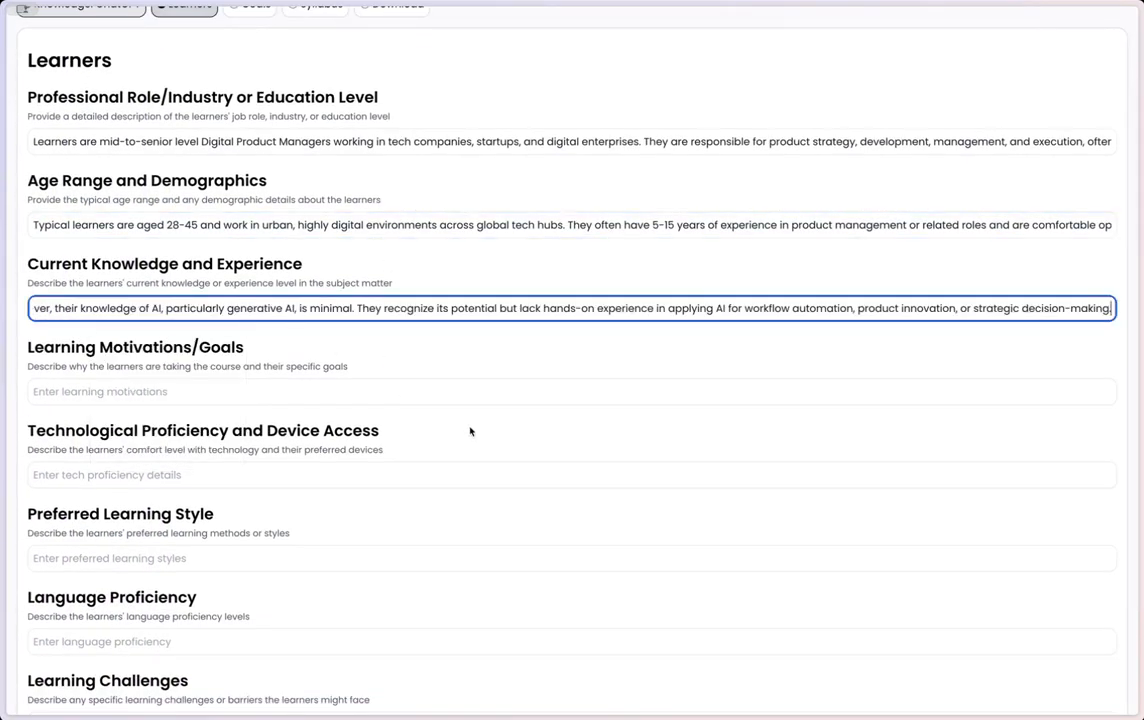
# Go to the Goals stage and generate structured learning goals from "* Identify different types of prompts and their use cases.".
pyautogui.scroll(-3, 511, 284)
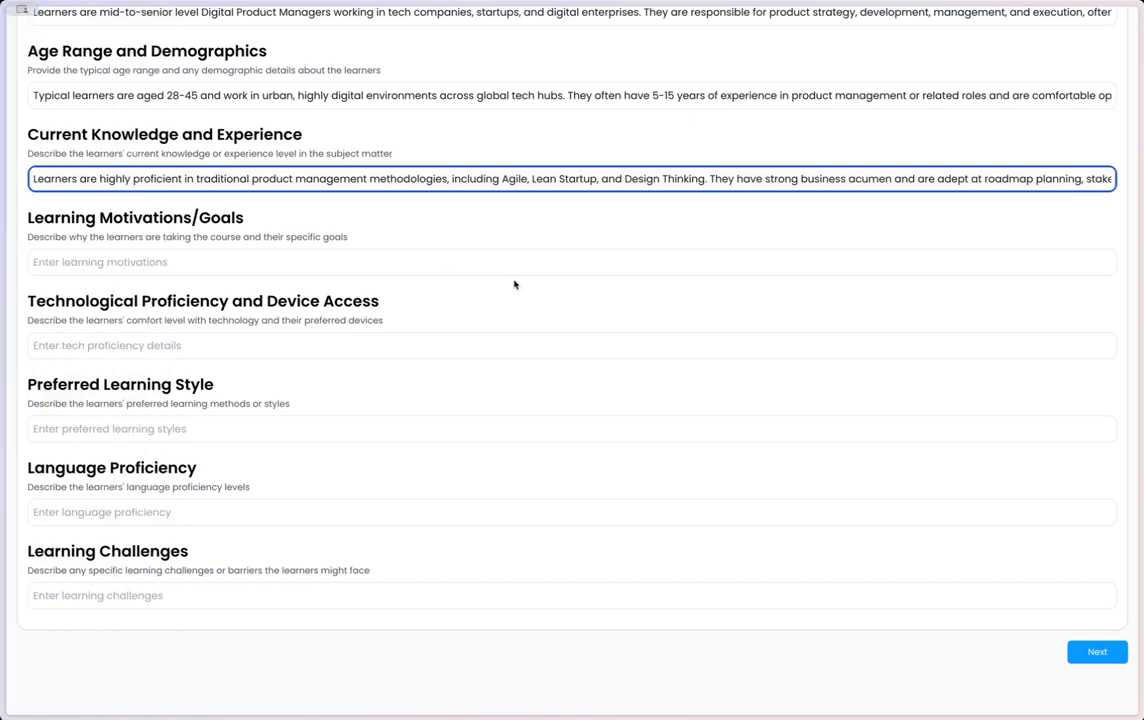
pyautogui.scroll(5, 514, 284)
pyautogui.click(260, 97)
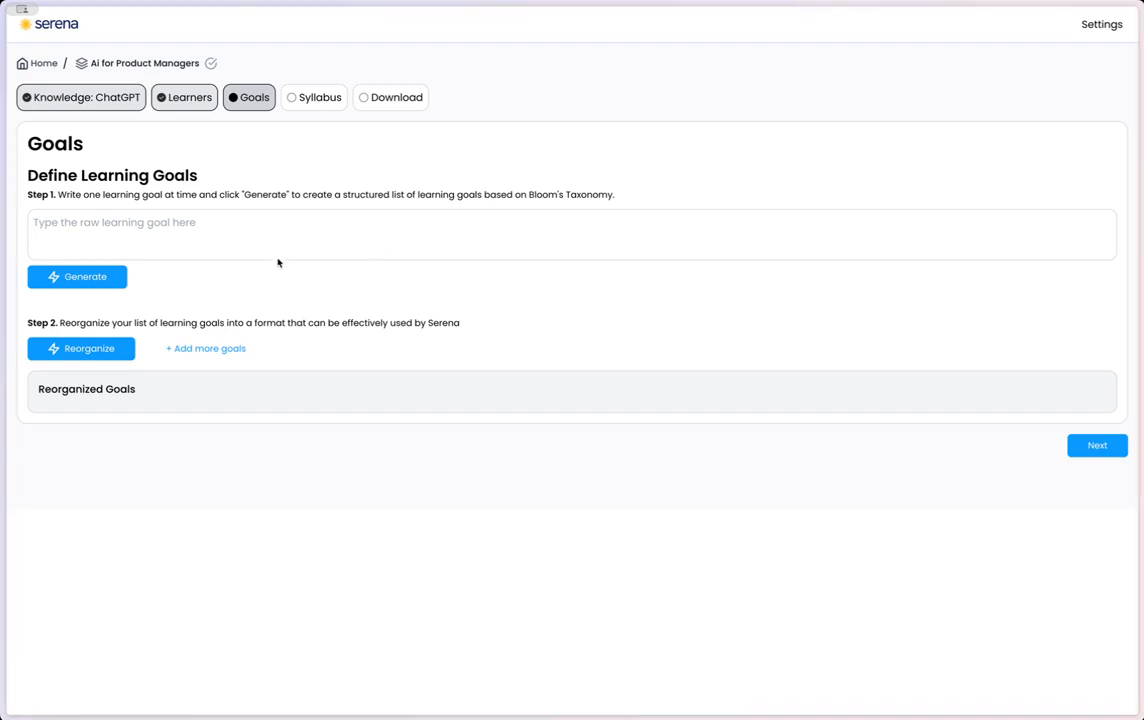
pyautogui.click(138, 226)
pyautogui.write('* Identify different types of prompts and their use cases.')
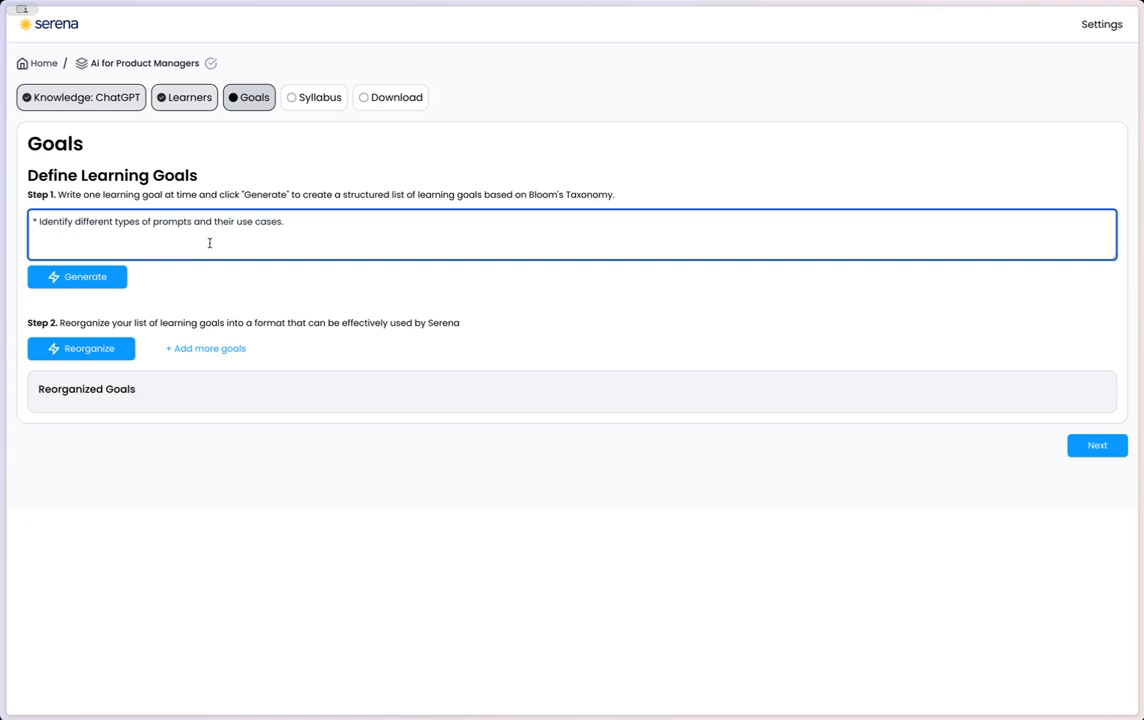
pyautogui.click(122, 277)
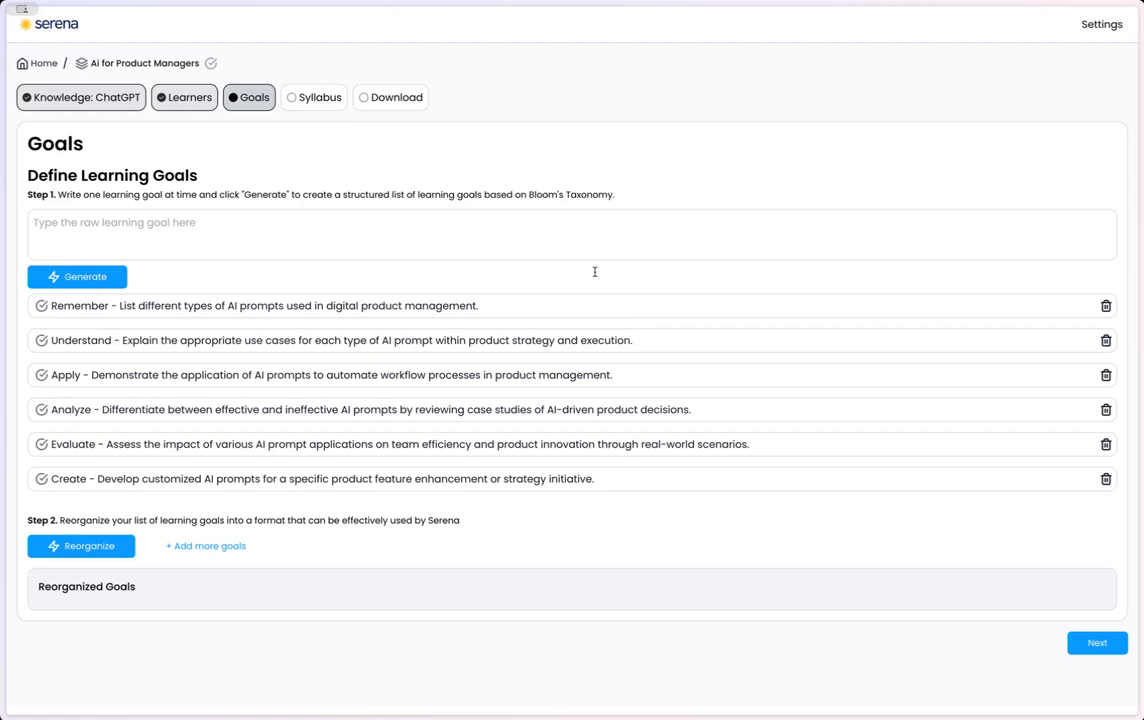
# Generate further learning goals from "Construct effective prompts using iterative prompting techniques".
pyautogui.click(215, 222)
pyautogui.write('Construct effective prompts using iterative prompting techniques')
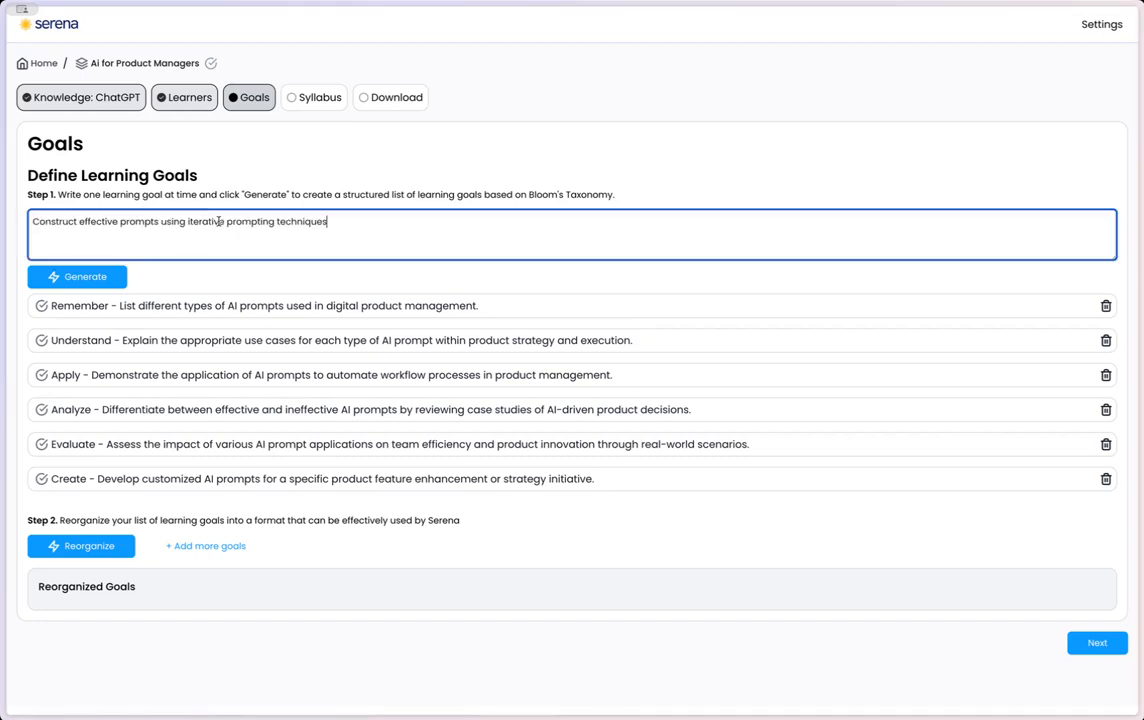
pyautogui.click(82, 276)
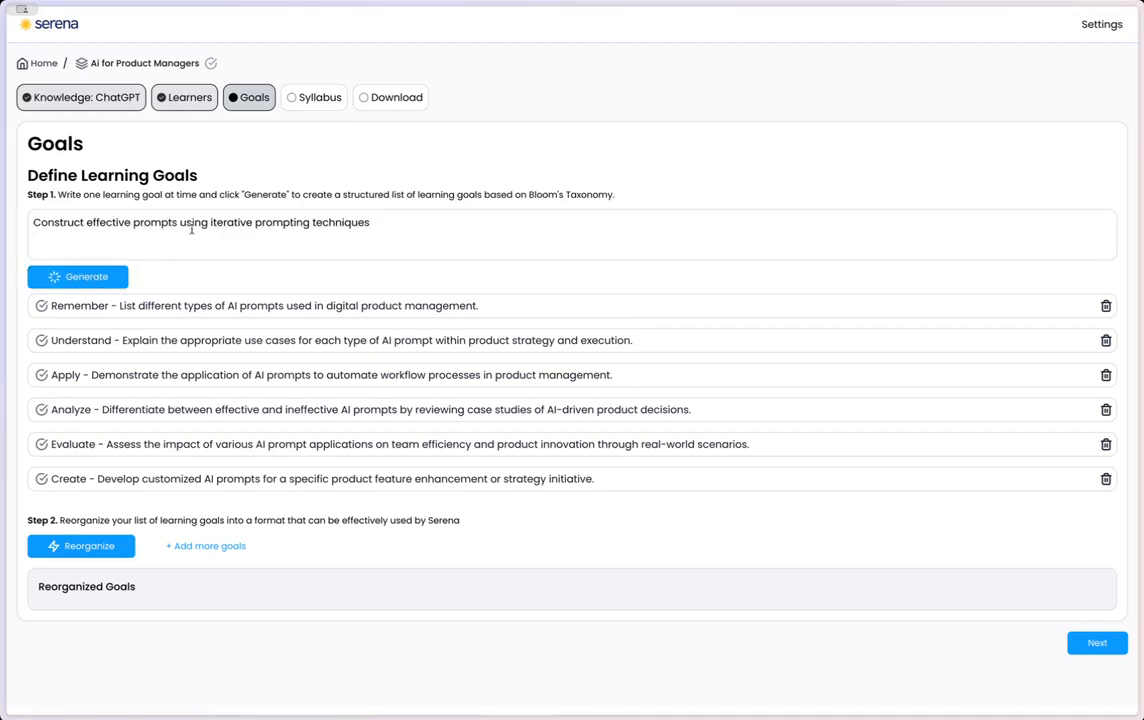
# Generate further learning goals from "* Leverage AI to write clear and structured Product Requirement Documents (PRDs).".
pyautogui.scroll(-2, 334, 228)
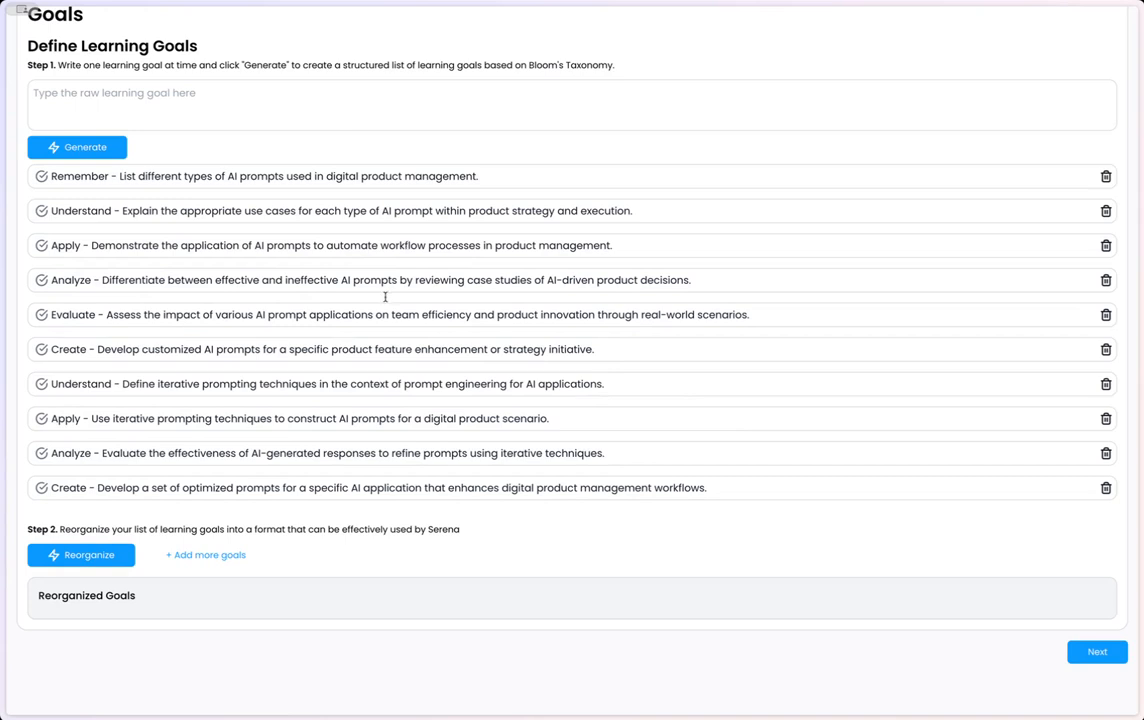
pyautogui.scroll(1, 184, 128)
pyautogui.click(176, 128)
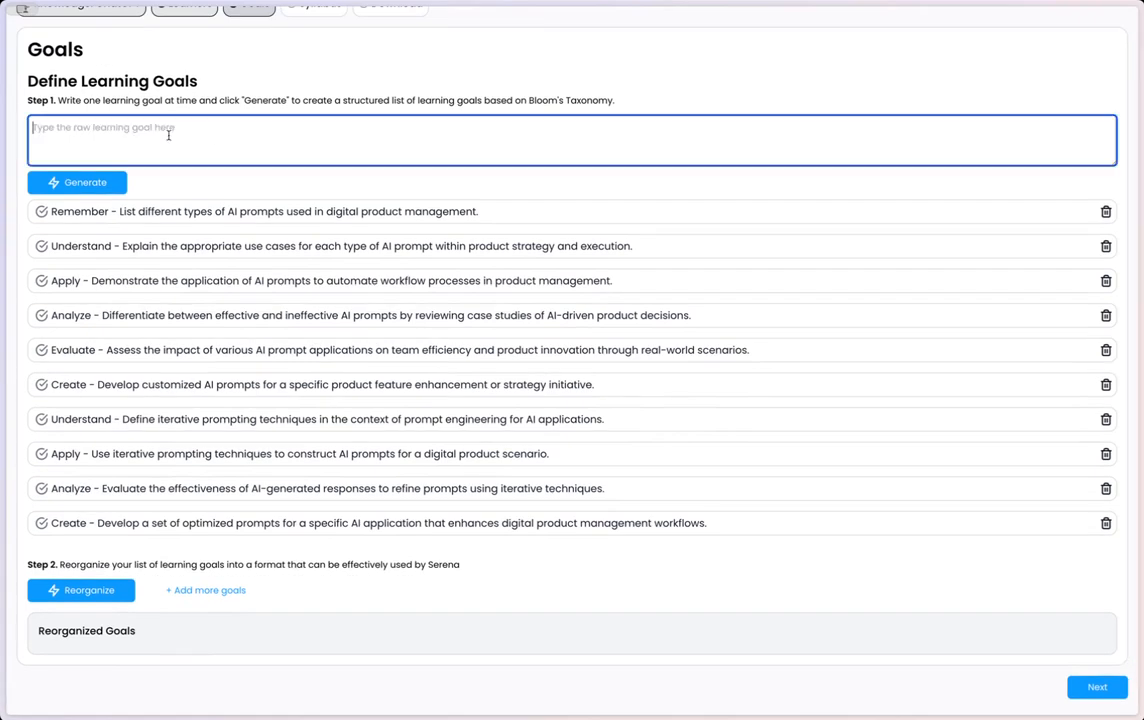
pyautogui.write('* Leverage AI to write clear and structured Product Requirement Documents (PRDs).')
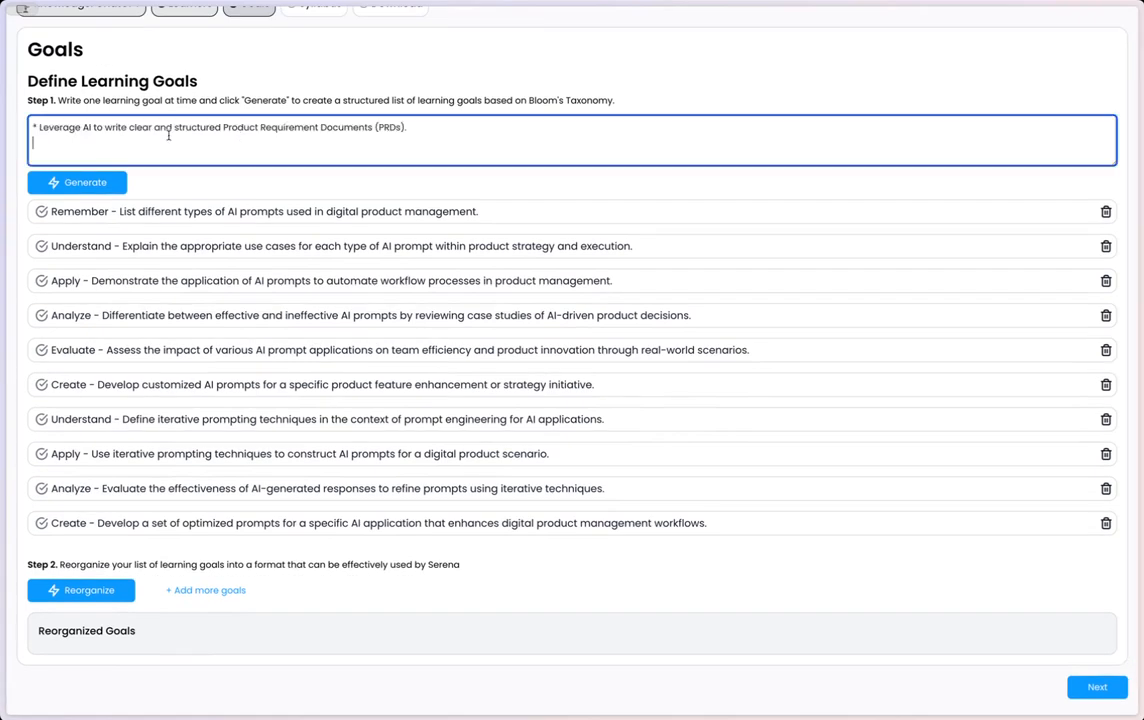
pyautogui.click(114, 181)
pyautogui.scroll(-2, 410, 300)
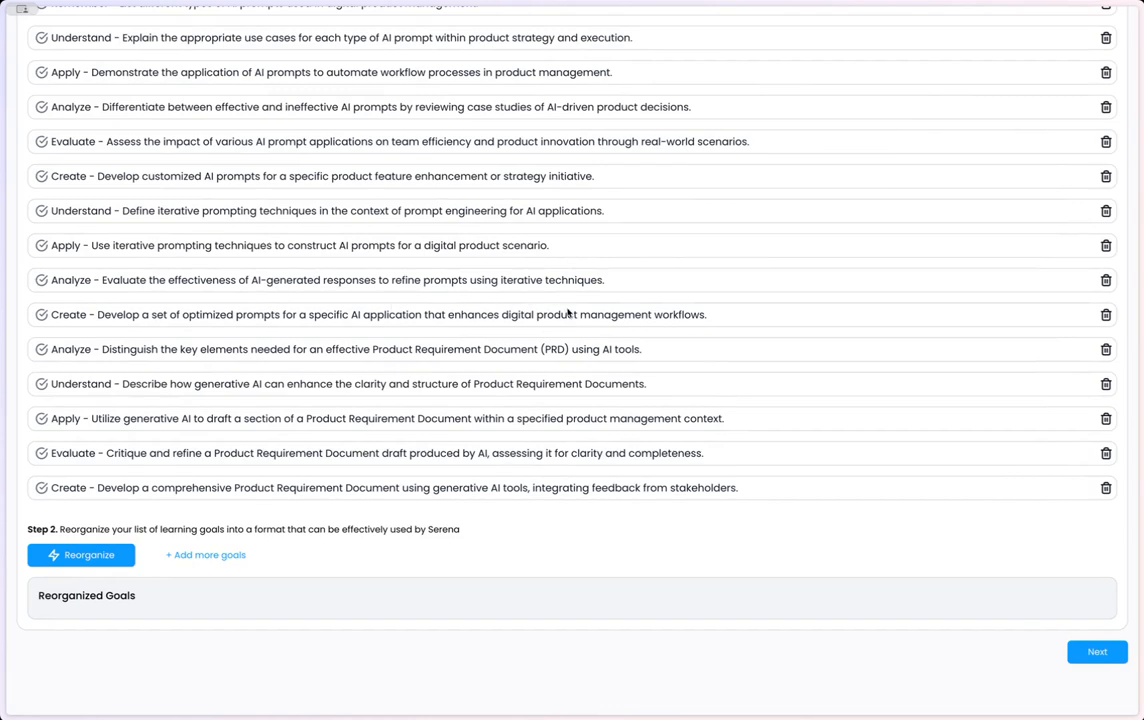
# Generate further learning goals from "Leverage AI to write clear and structured user stories" and look through the full goal list.
pyautogui.scroll(3, 580, 301)
pyautogui.click(183, 224)
pyautogui.write('Leverage AI to write clear and structured user stories')
pyautogui.click(281, 273)
pyautogui.scroll(-5, 283, 265)
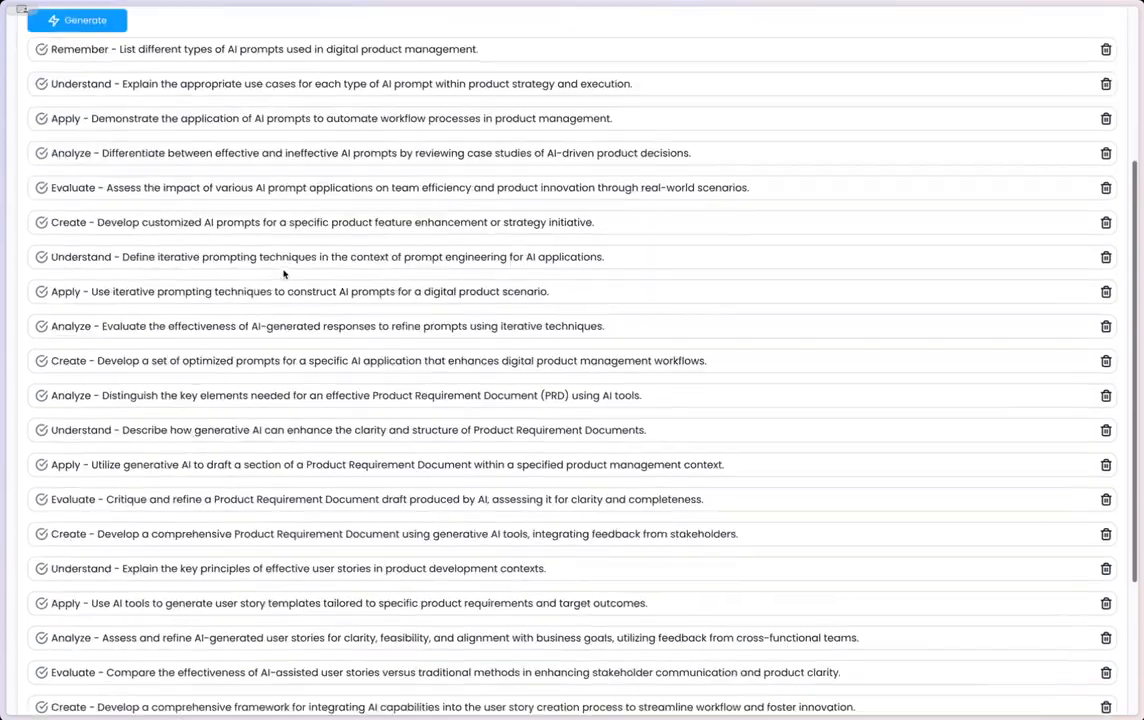
pyautogui.scroll(2, 283, 265)
pyautogui.scroll(-3, 268, 174)
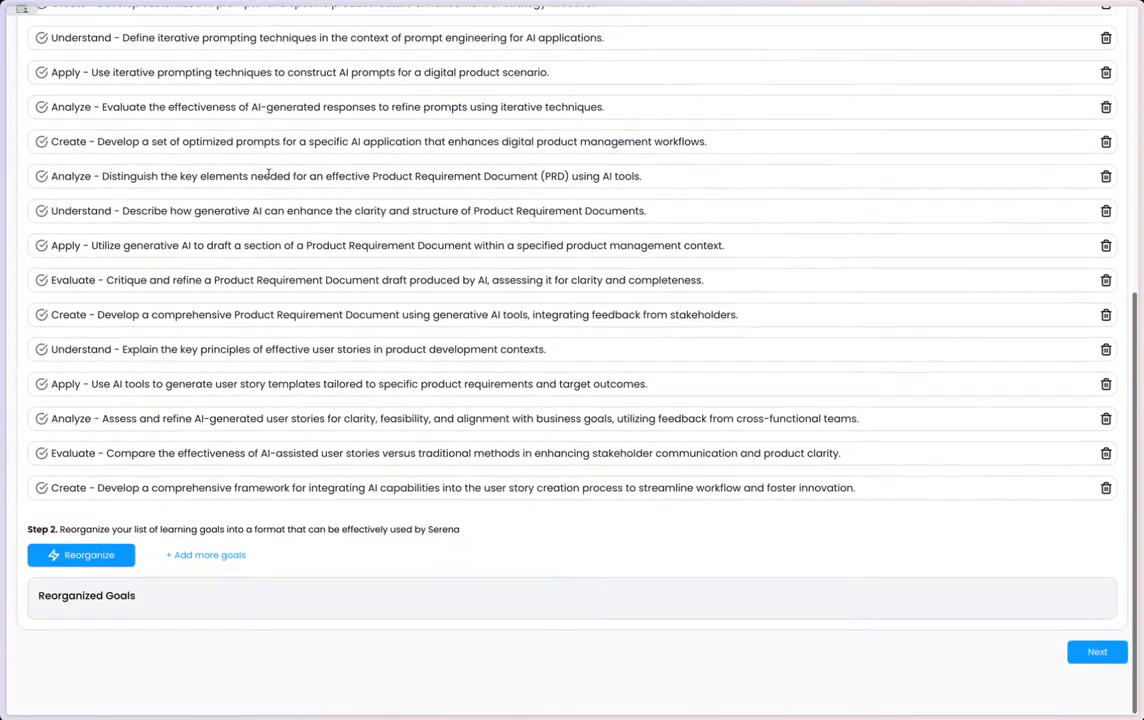
pyautogui.scroll(10, 268, 174)
pyautogui.scroll(-8, 268, 178)
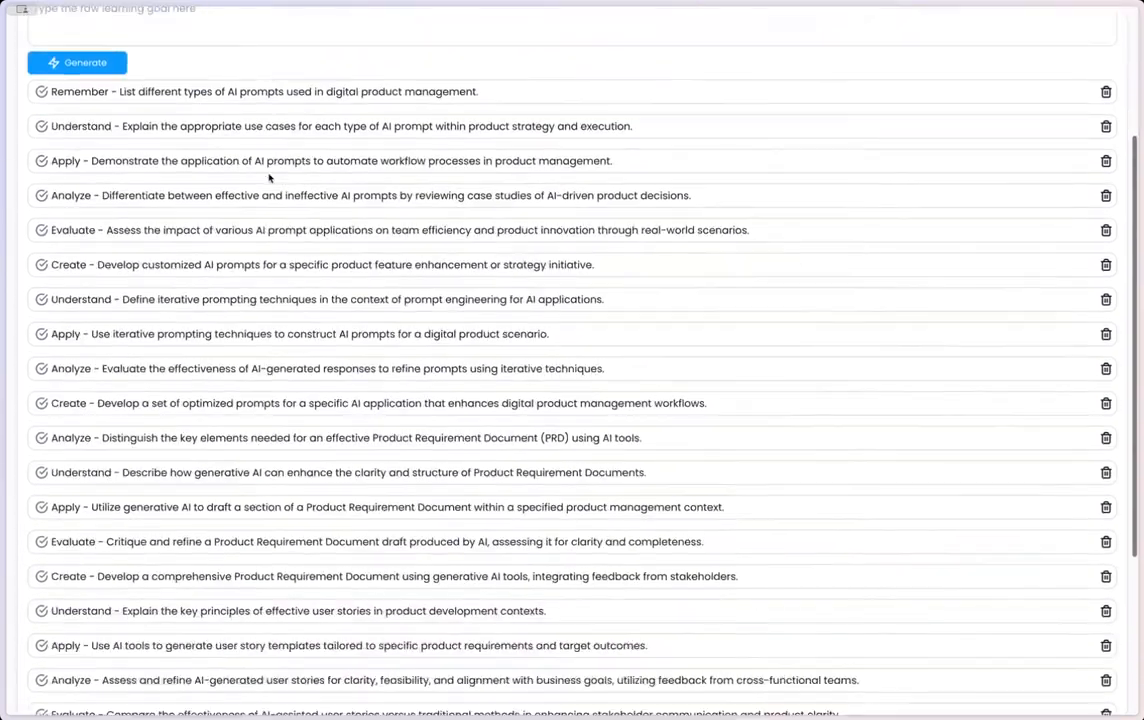
pyautogui.click(103, 631)
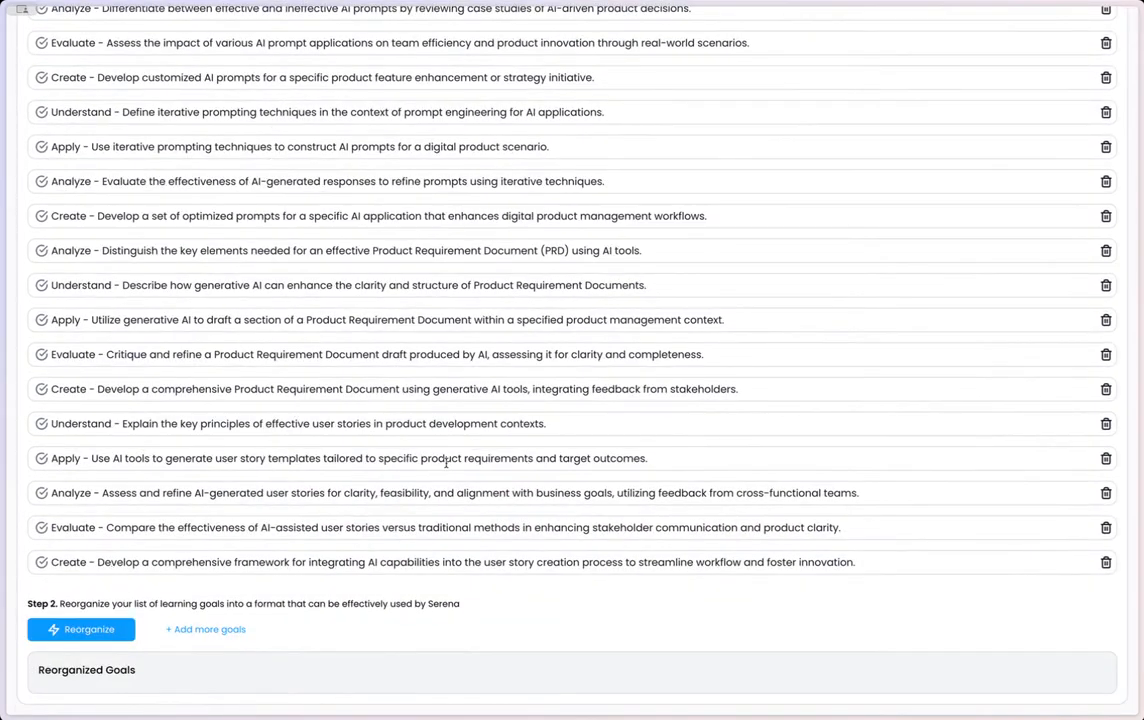
pyautogui.click(487, 563)
pyautogui.tripleClick(513, 562)
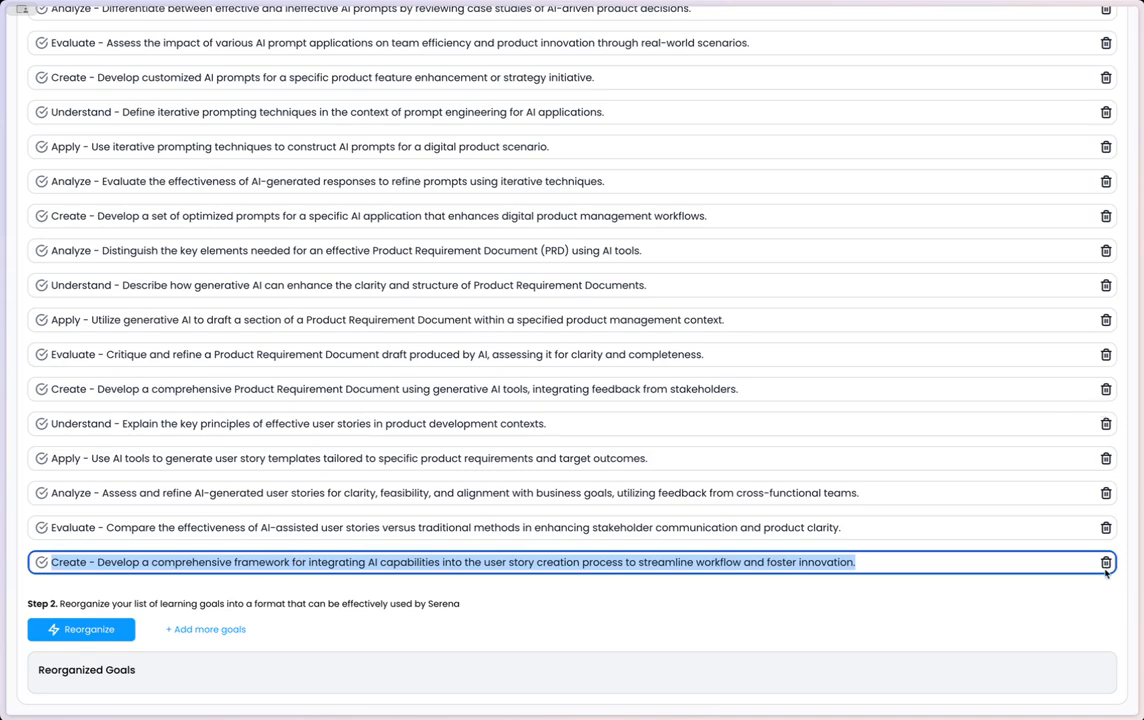
pyautogui.scroll(-1, 1091, 289)
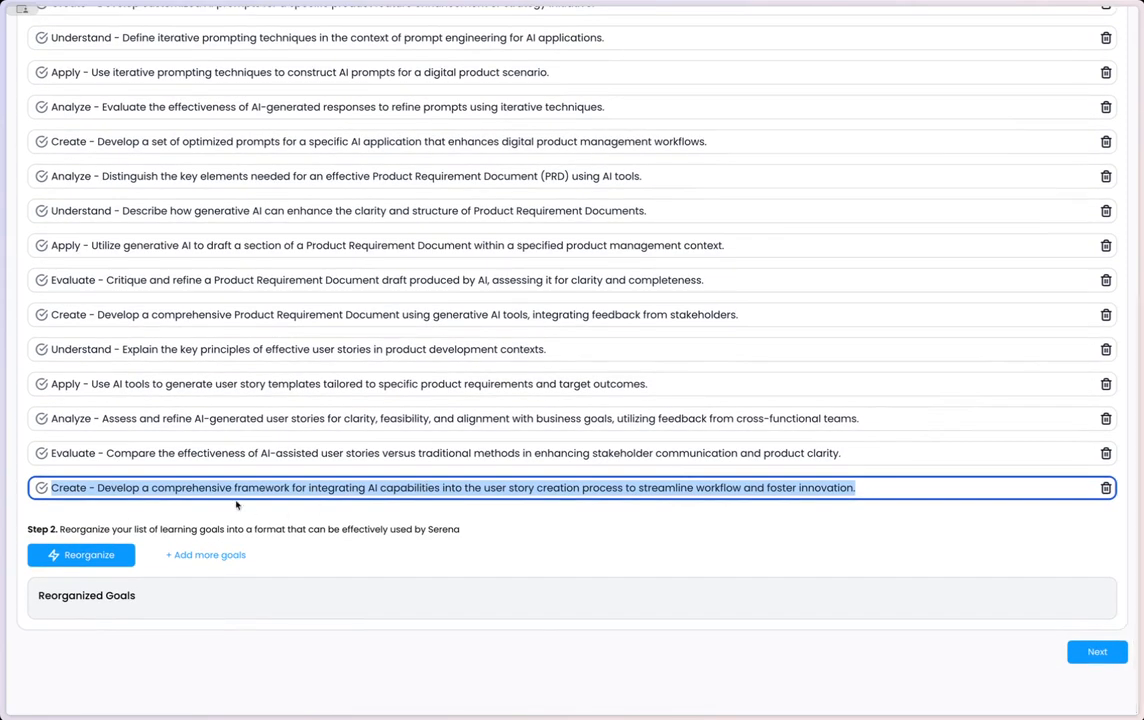
pyautogui.click(205, 554)
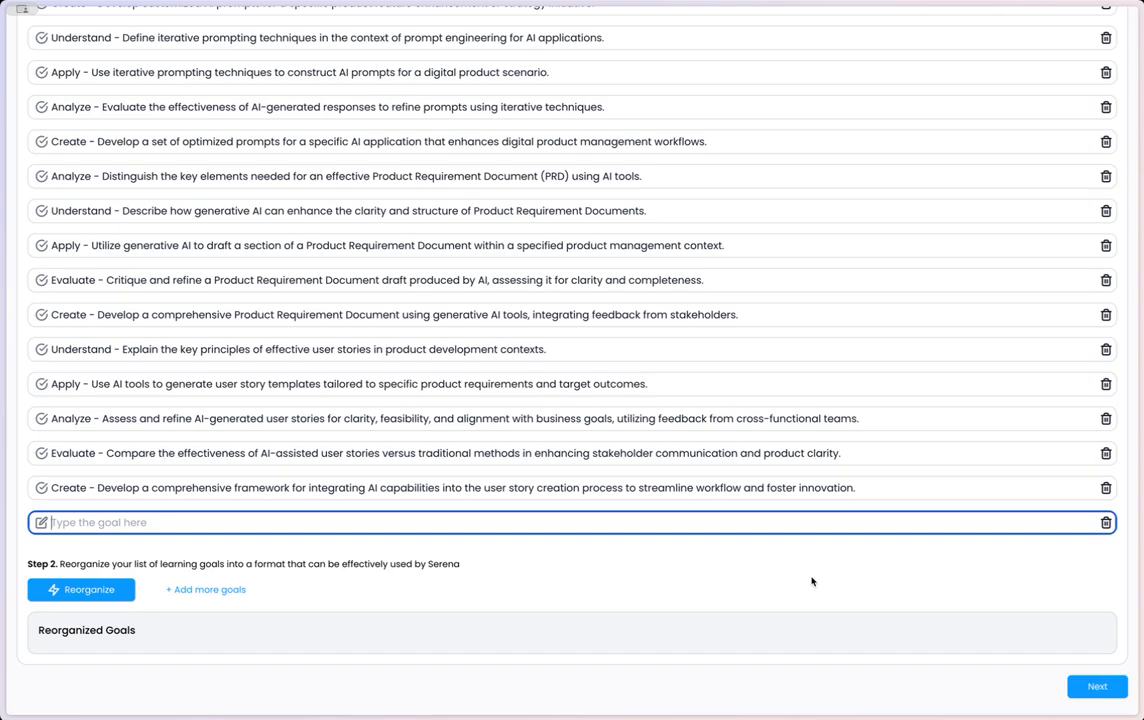
pyautogui.scroll(5, 670, 583)
pyautogui.scroll(-2, 485, 320)
pyautogui.scroll(-3, 485, 320)
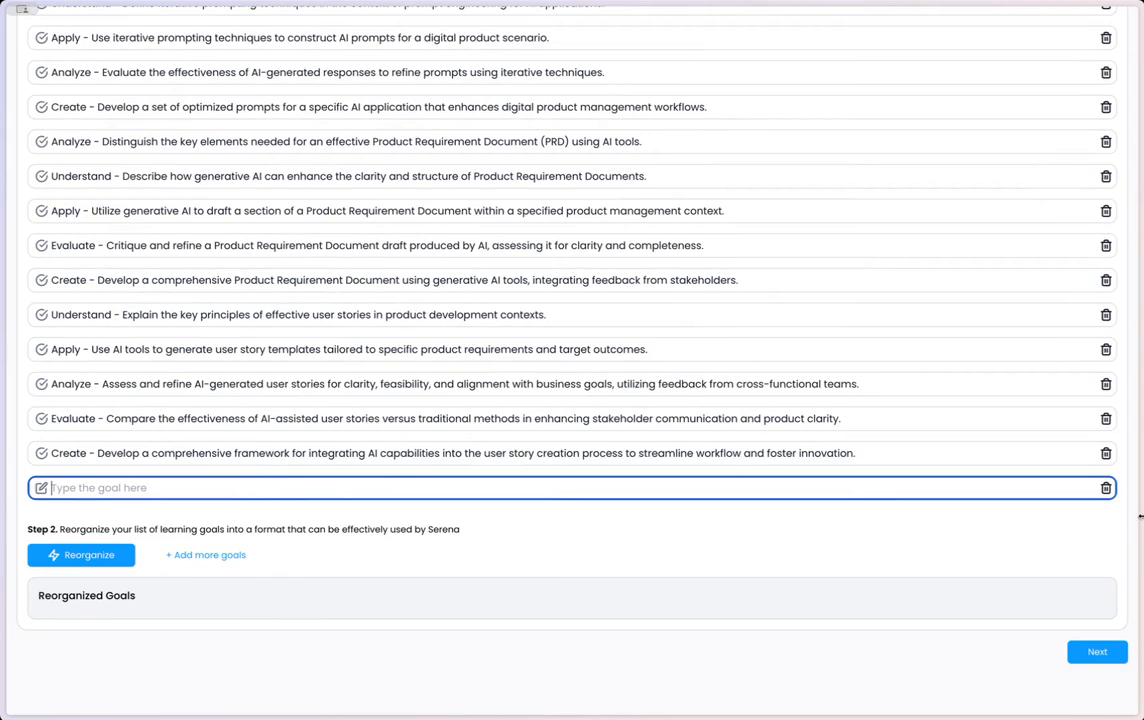
pyautogui.click(1106, 487)
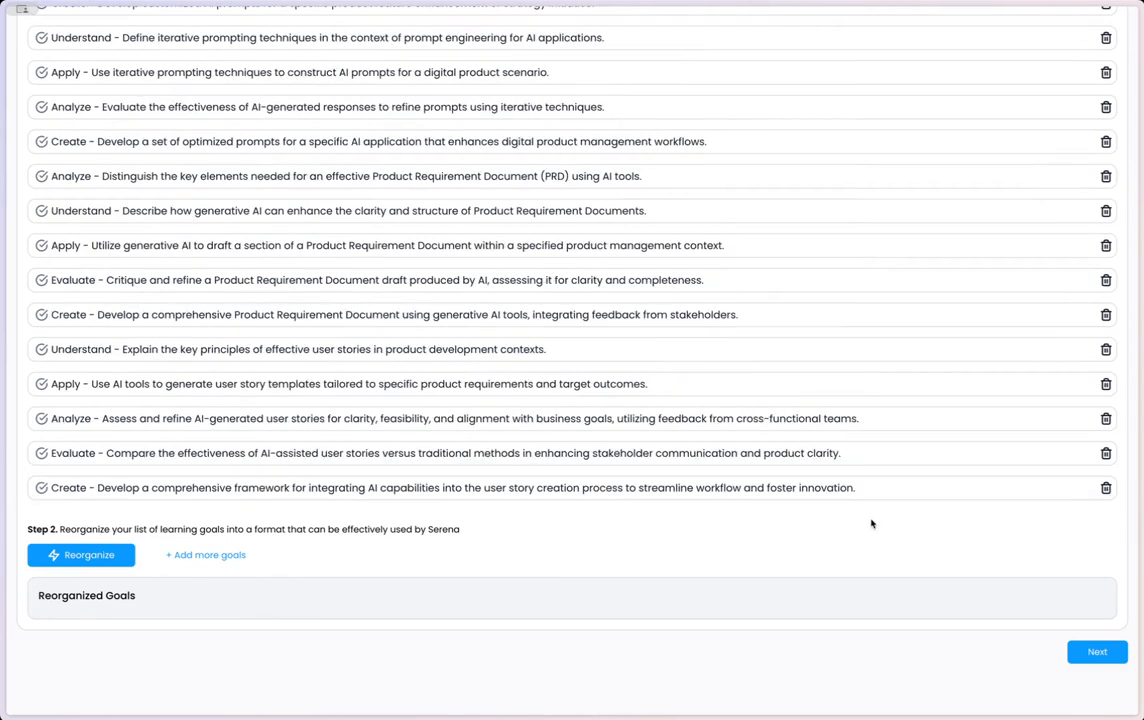
# Reorganize the list of learning goals into a format Serena can use and review the goals grouped by topic.
pyautogui.click(72, 554)
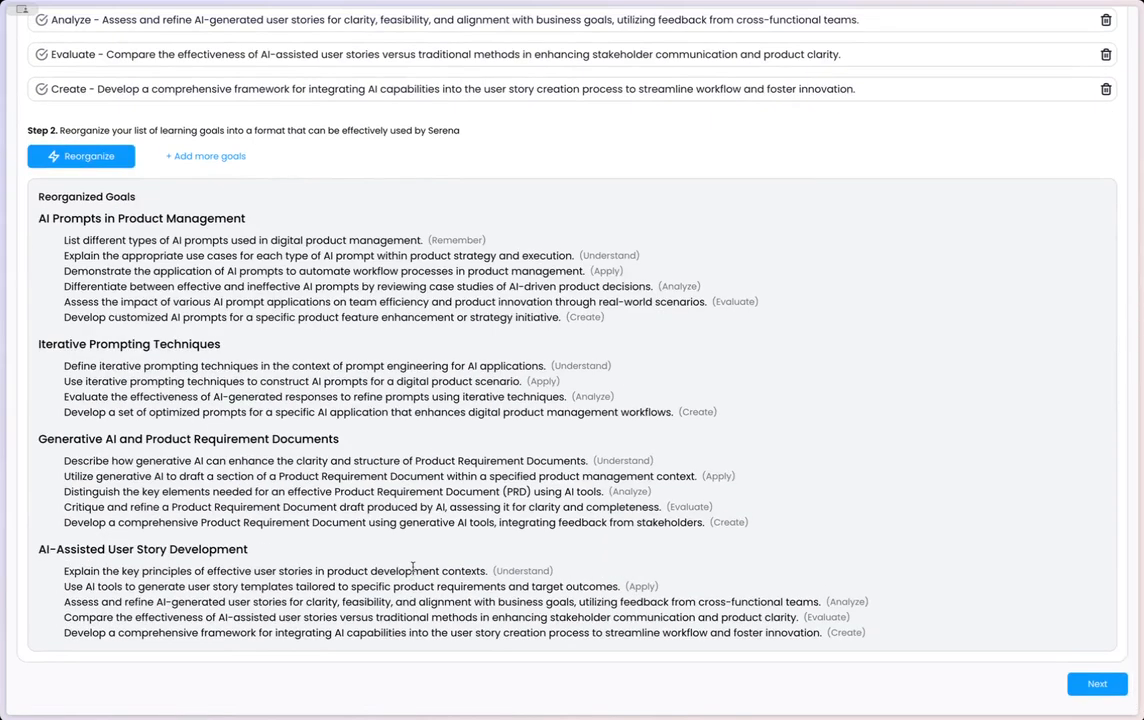
pyautogui.tripleClick(209, 218)
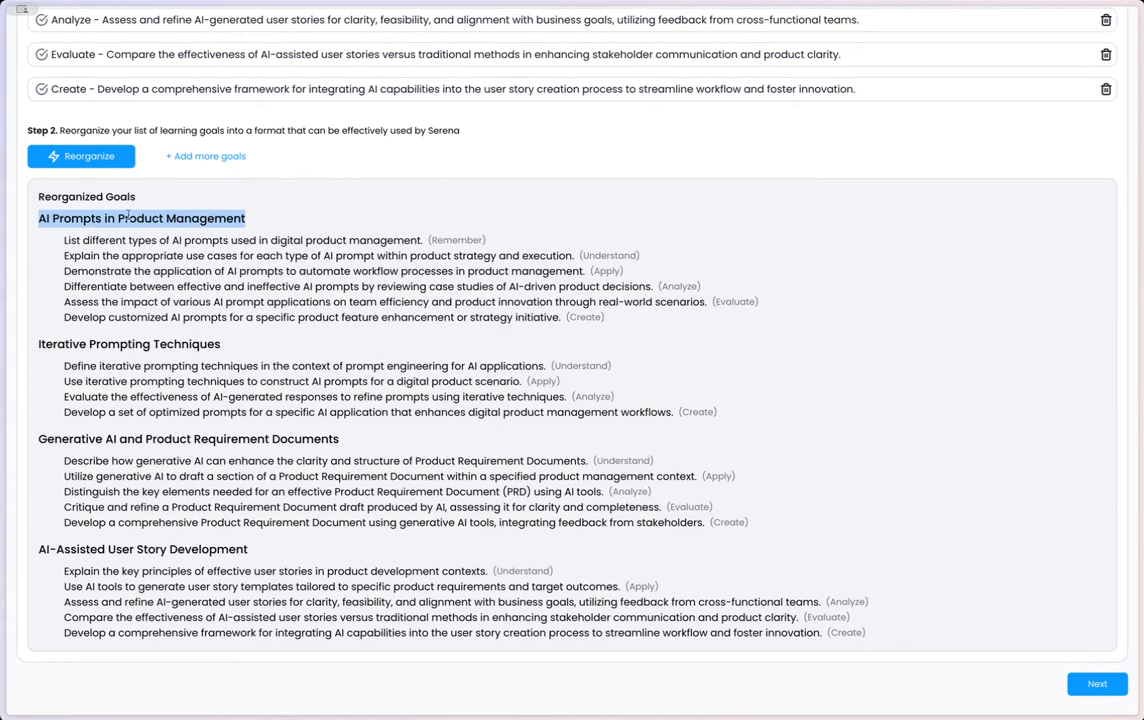
pyautogui.moveTo(137, 227); pyautogui.dragTo(707, 303)
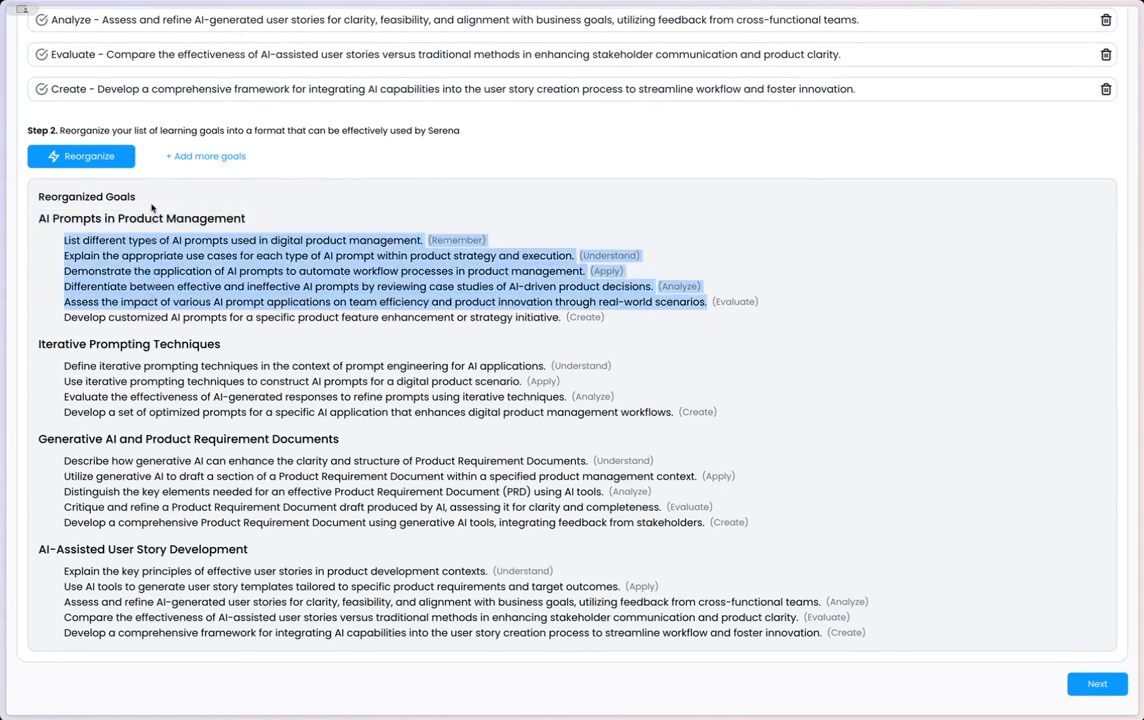
pyautogui.click(467, 240)
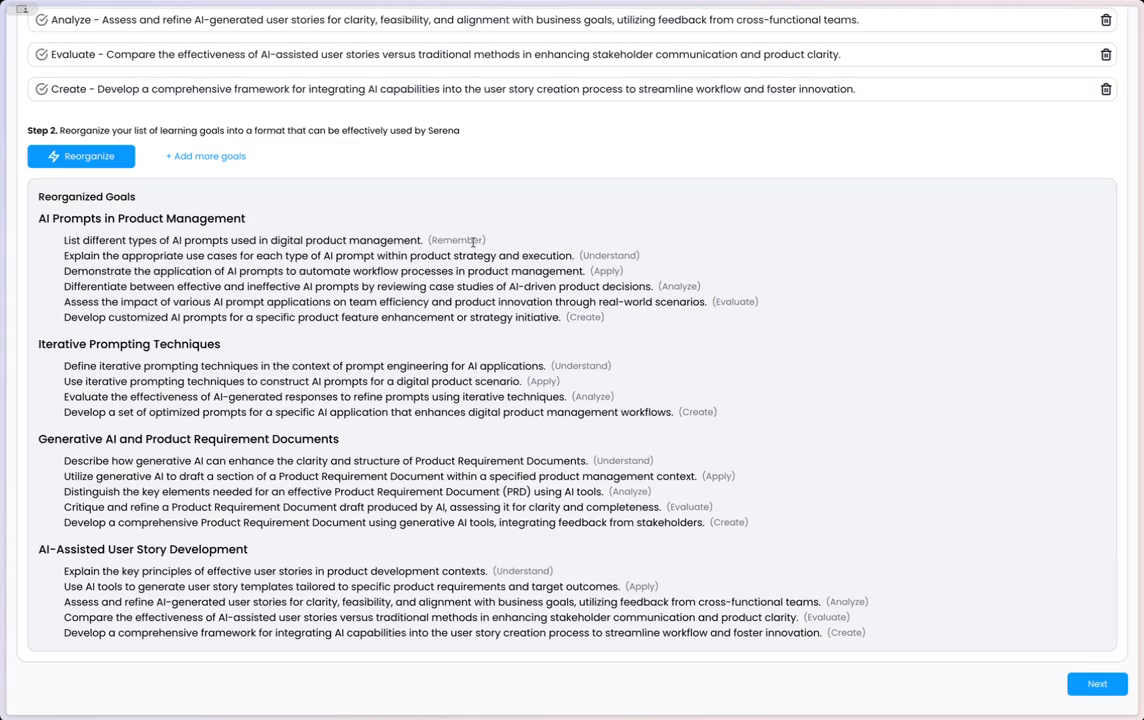
pyautogui.scroll(-1, 700, 400)
pyautogui.scroll(5, 911, 500)
pyautogui.scroll(-5, 914, 500)
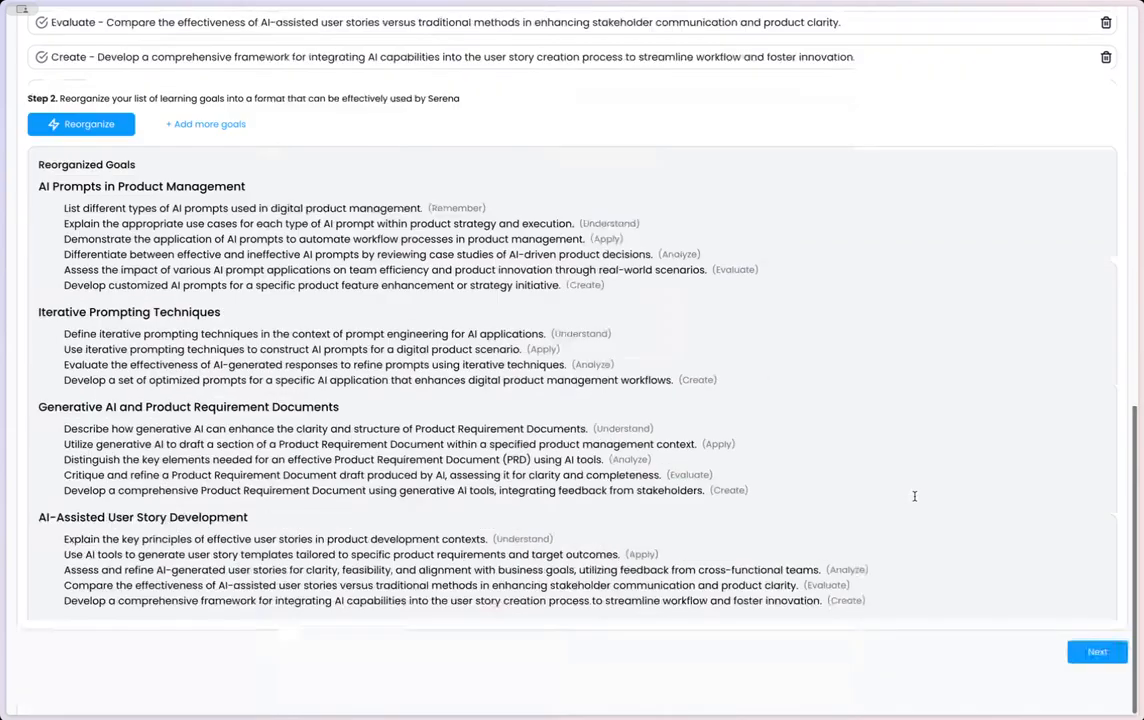
# Go to the Syllabus stage, generate the course modules automatically and review their descriptions and learning objectives.
pyautogui.scroll(9, 914, 498)
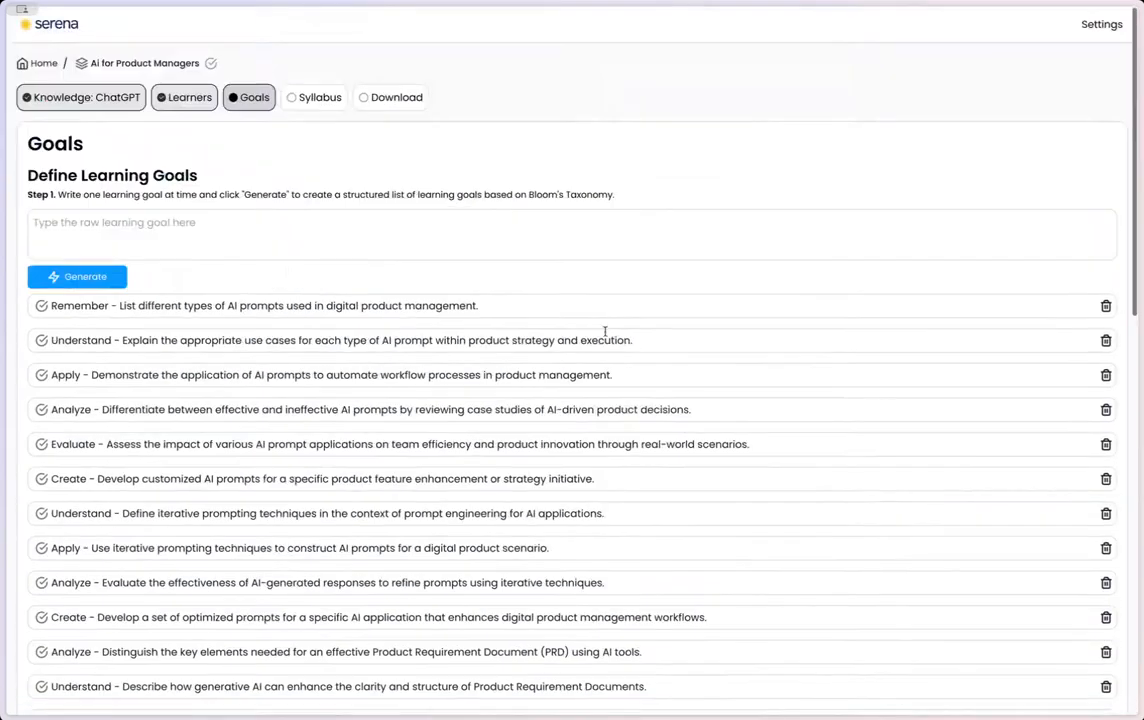
pyautogui.click(318, 99)
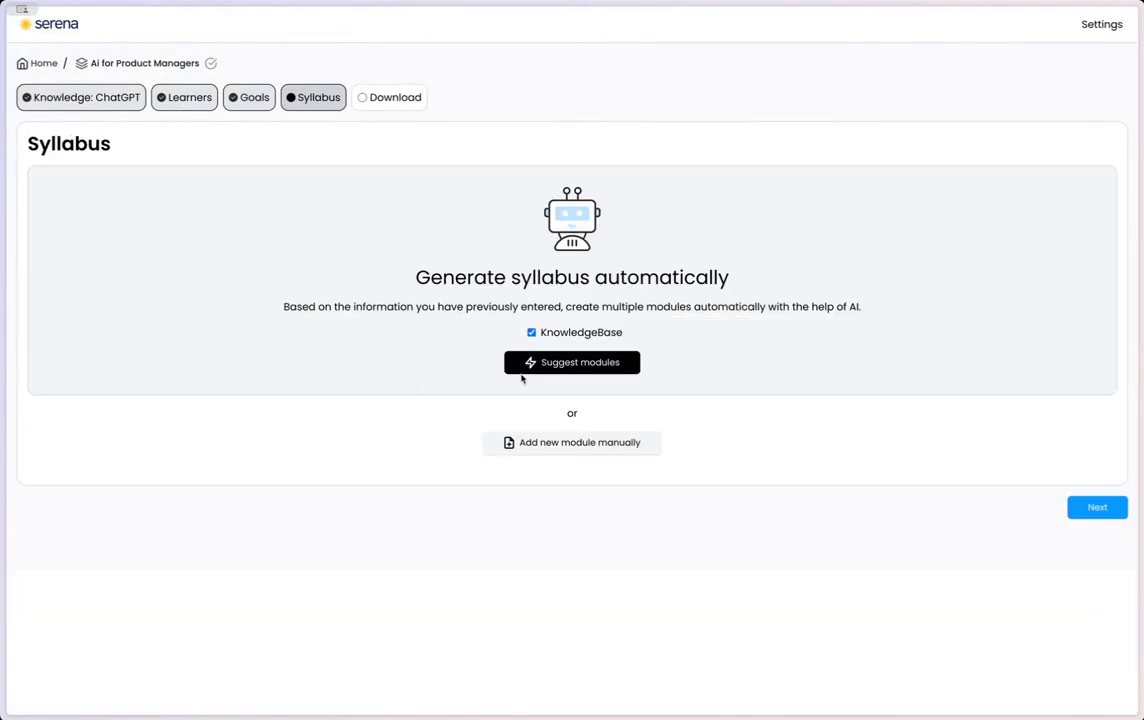
pyautogui.click(553, 363)
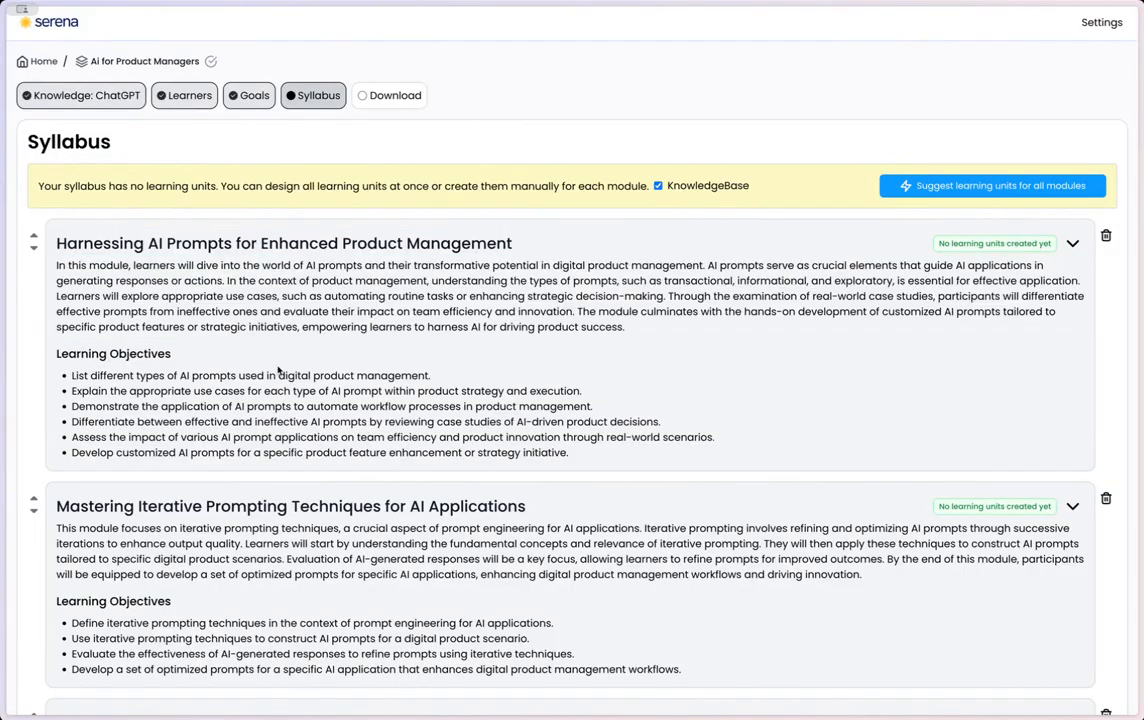
pyautogui.scroll(-2, 335, 397)
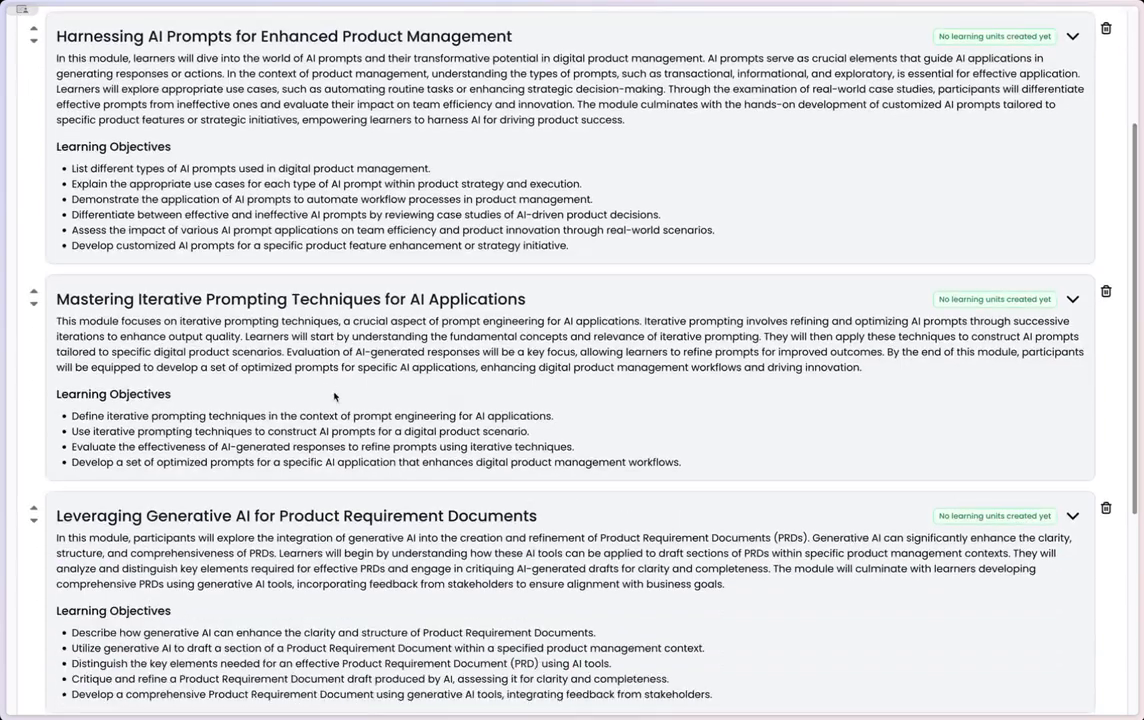
pyautogui.scroll(-4, 335, 397)
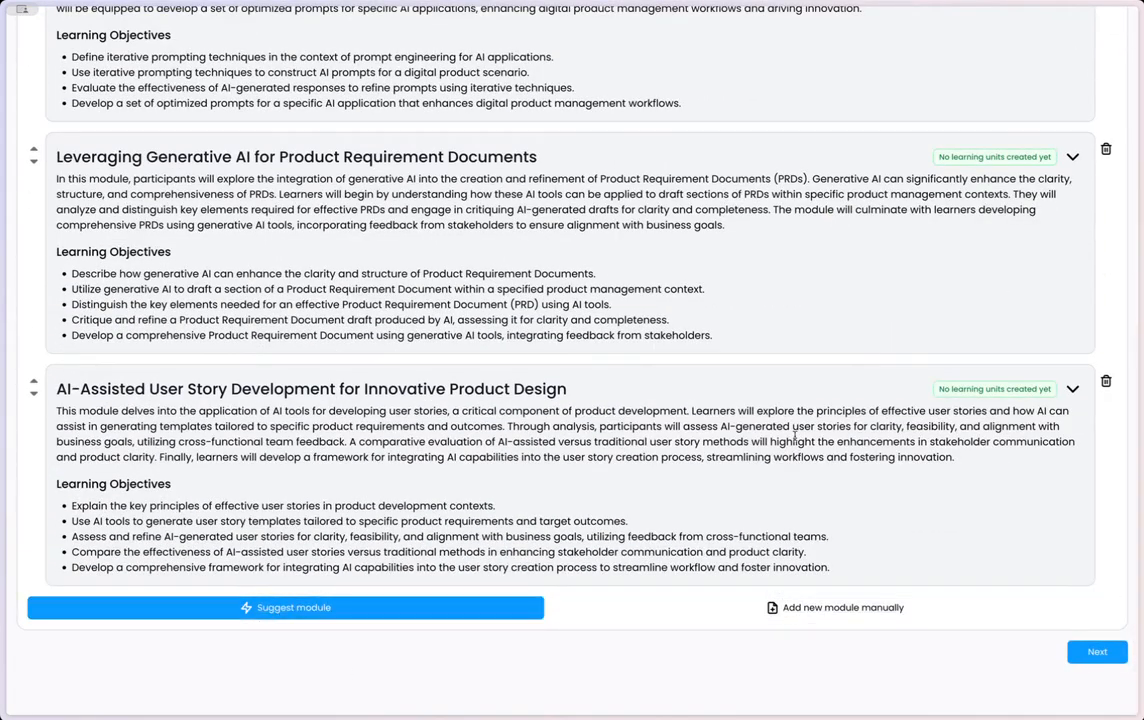
# Generate learning units for all modules and expand the modules, starting with Harnessing AI Prompts for Enhanced Product Management, to review their units.
pyautogui.scroll(10, 795, 437)
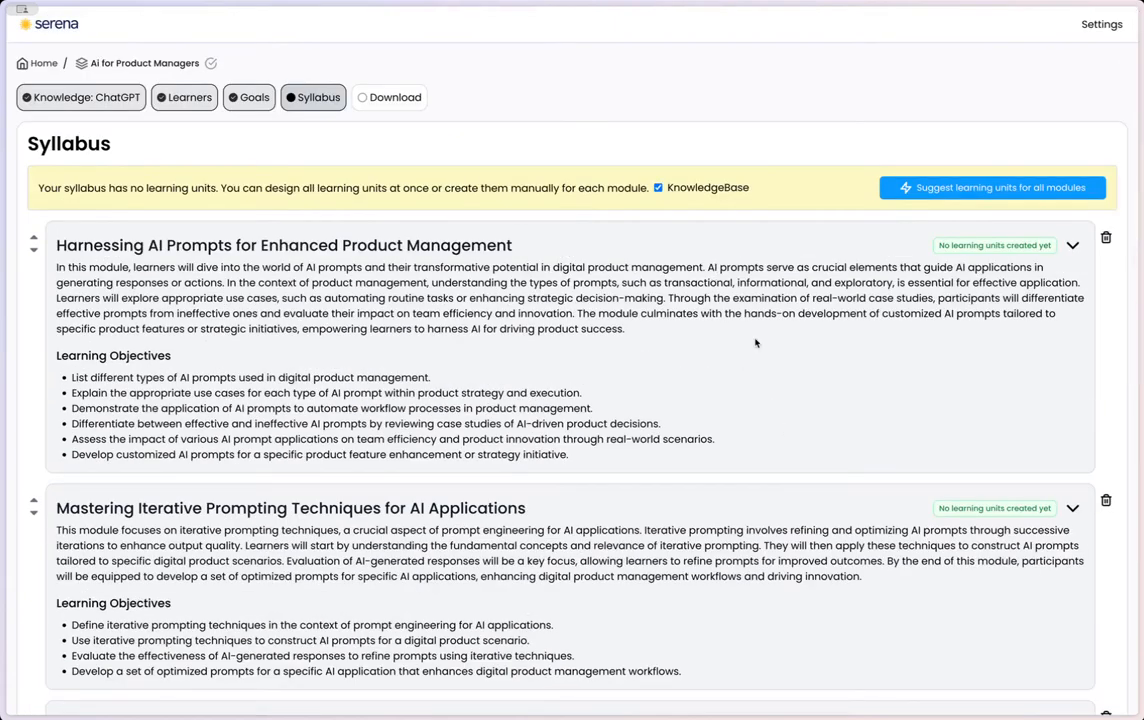
pyautogui.click(960, 187)
pyautogui.click(1072, 246)
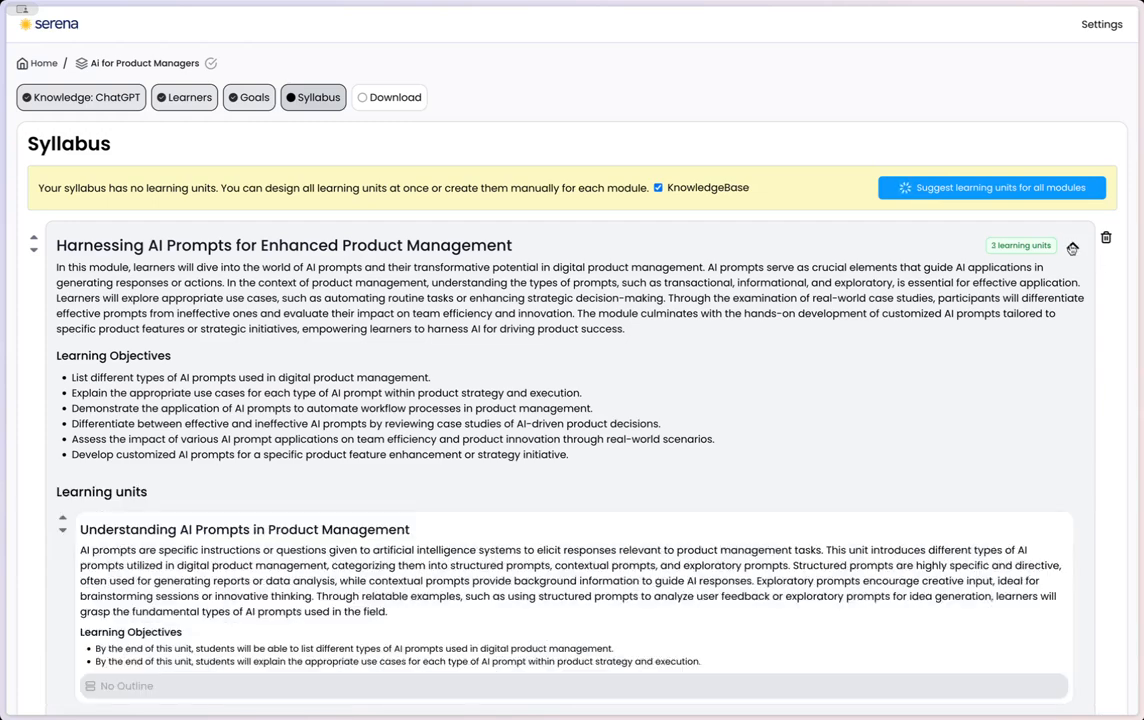
pyautogui.scroll(-3, 922, 313)
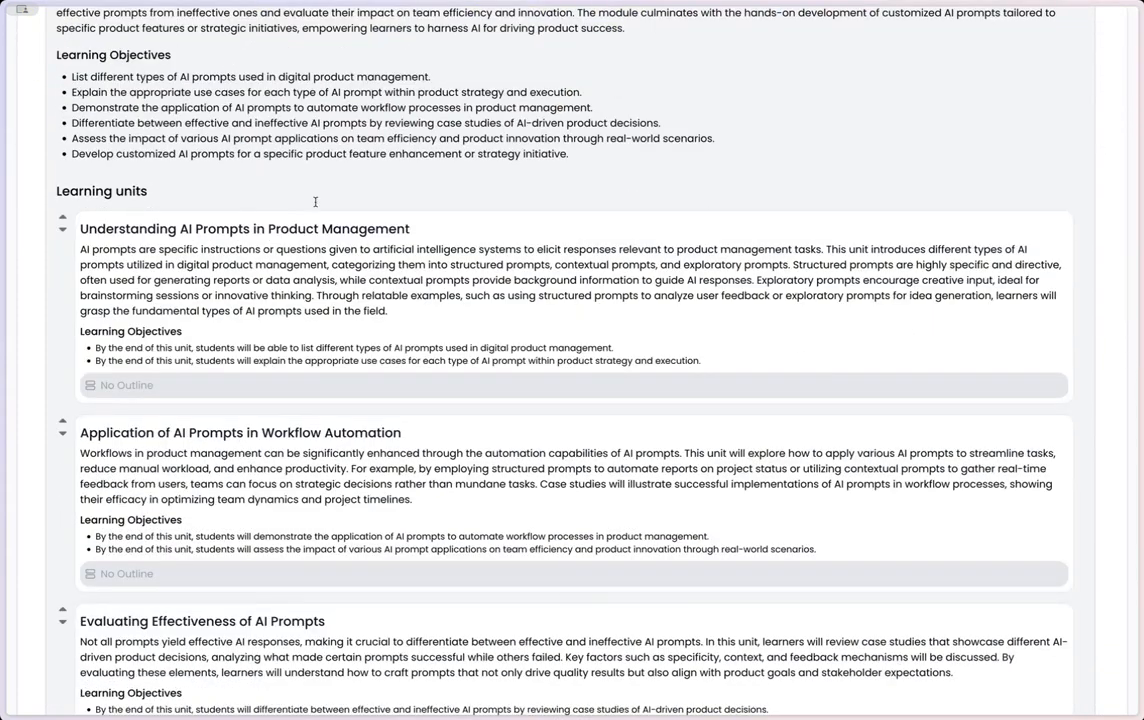
pyautogui.scroll(1, 104, 70)
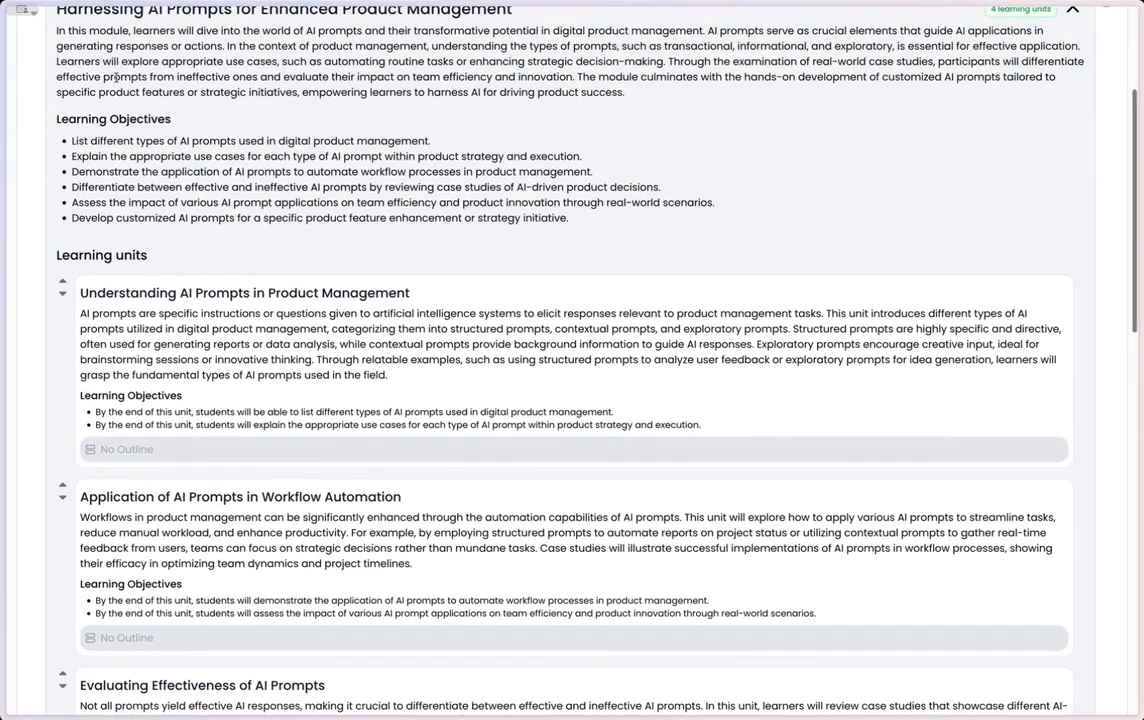
pyautogui.scroll(-1, 200, 122)
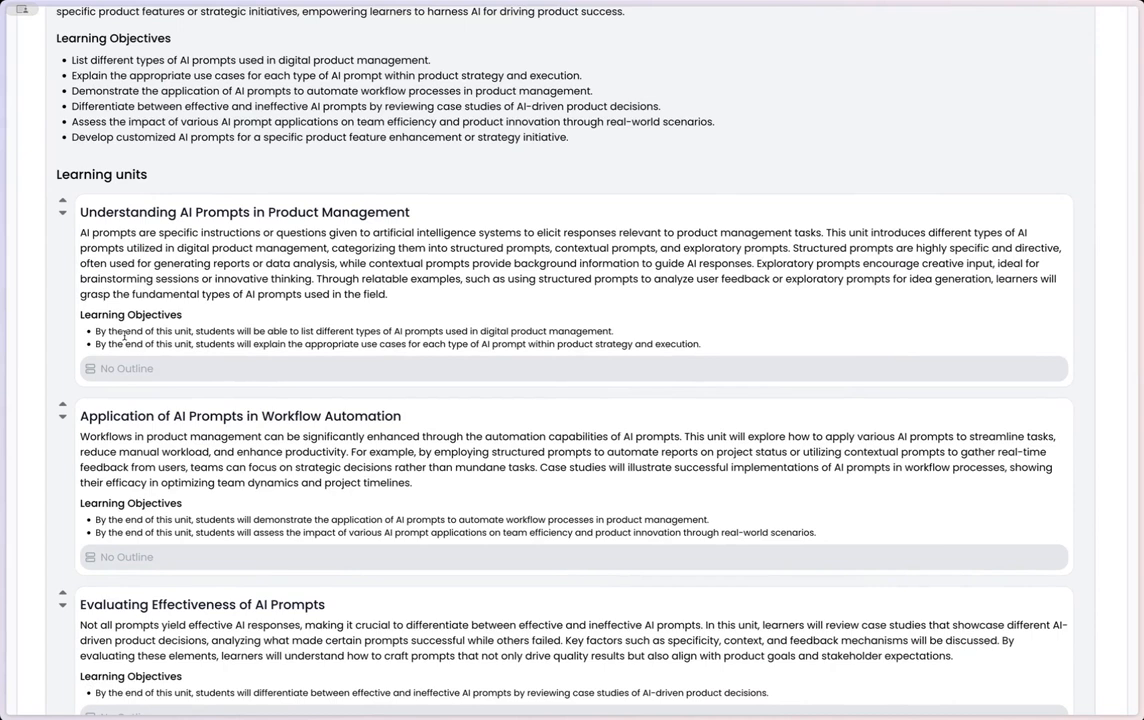
pyautogui.scroll(-1, 177, 243)
pyautogui.scroll(-10, 177, 243)
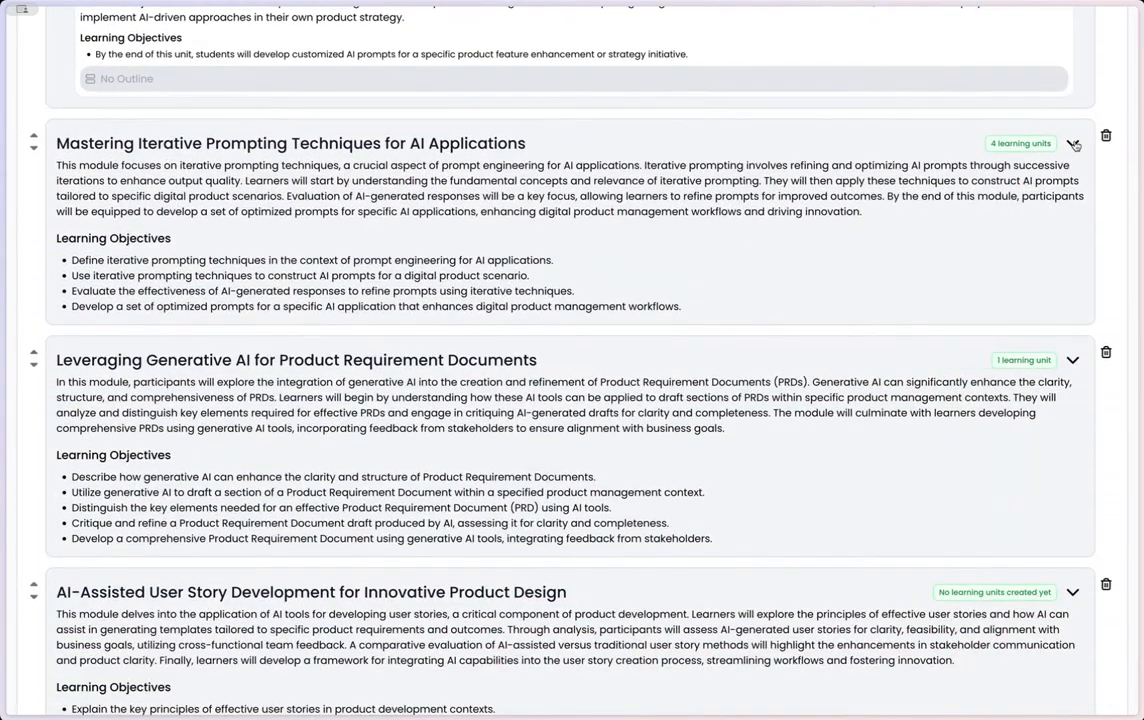
pyautogui.click(1072, 143)
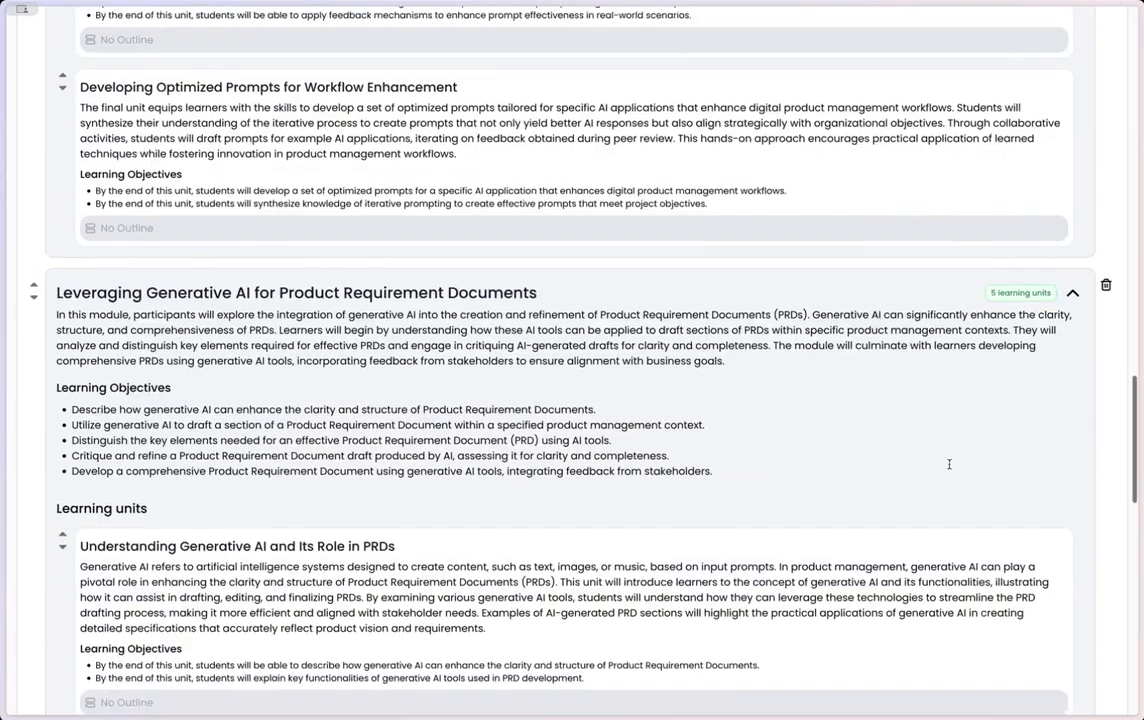
# Generate outlines for all learning units and review the outlines being written in the first module's units.
pyautogui.scroll(20, 947, 465)
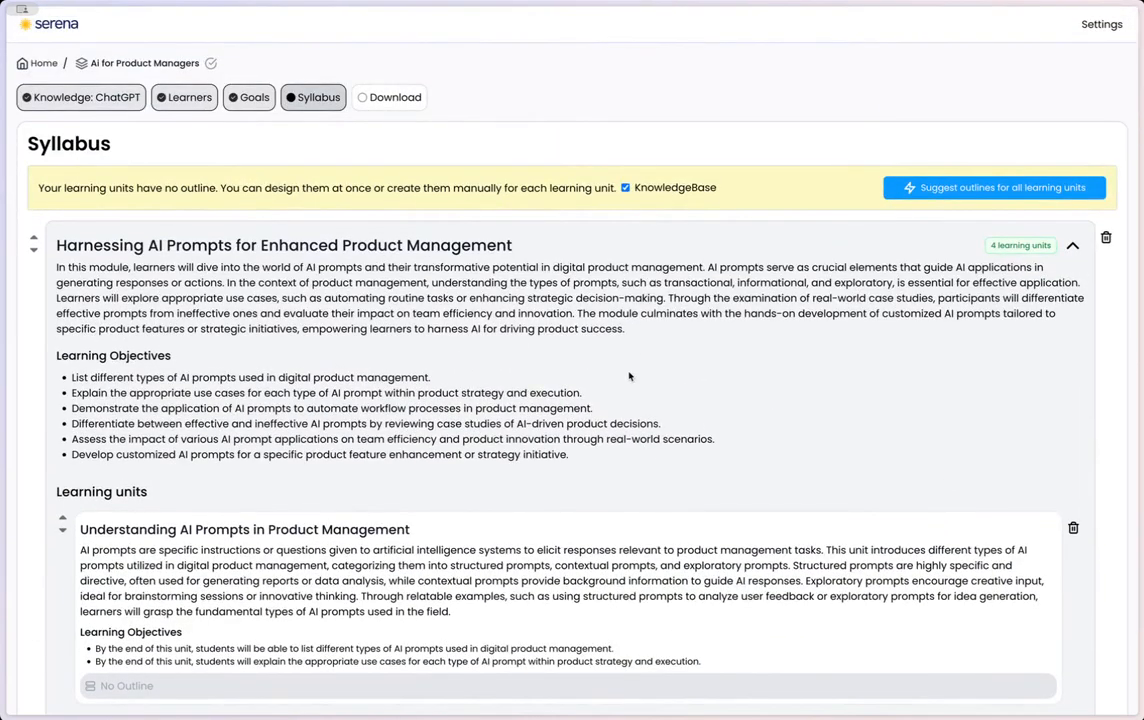
pyautogui.scroll(-1, 629, 376)
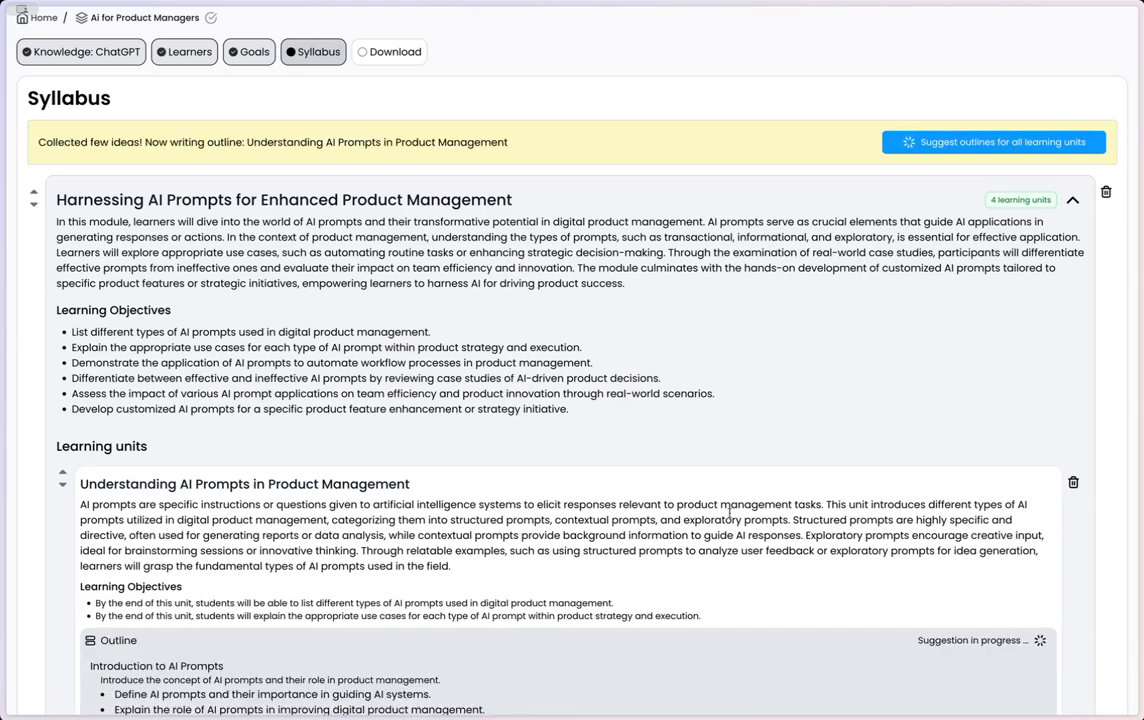
pyautogui.scroll(-4, 659, 516)
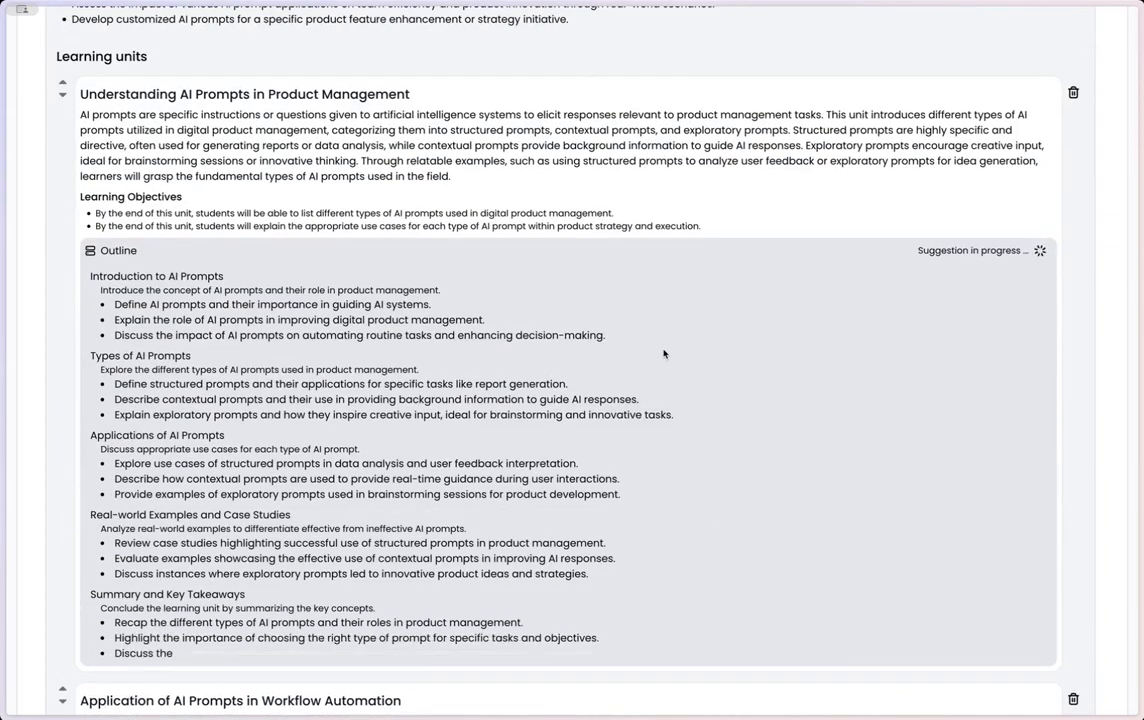
pyautogui.scroll(1, 663, 353)
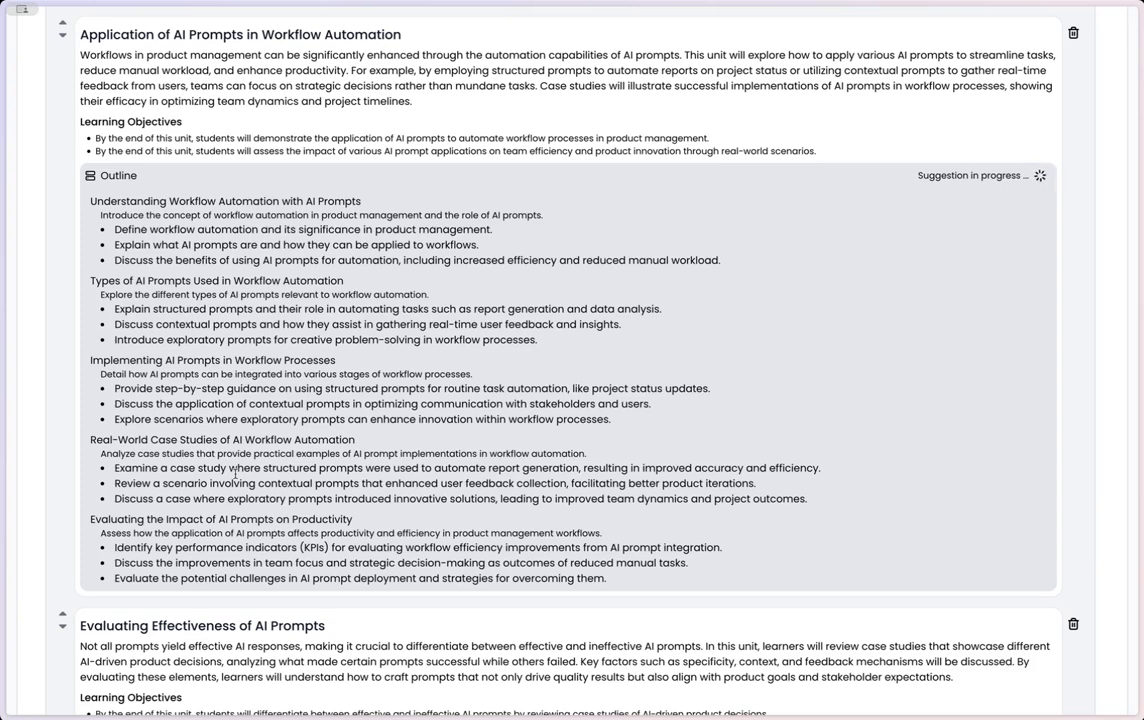
pyautogui.scroll(-1, 235, 477)
pyautogui.scroll(1, 235, 477)
pyautogui.scroll(-4, 370, 374)
pyautogui.scroll(-20, 370, 374)
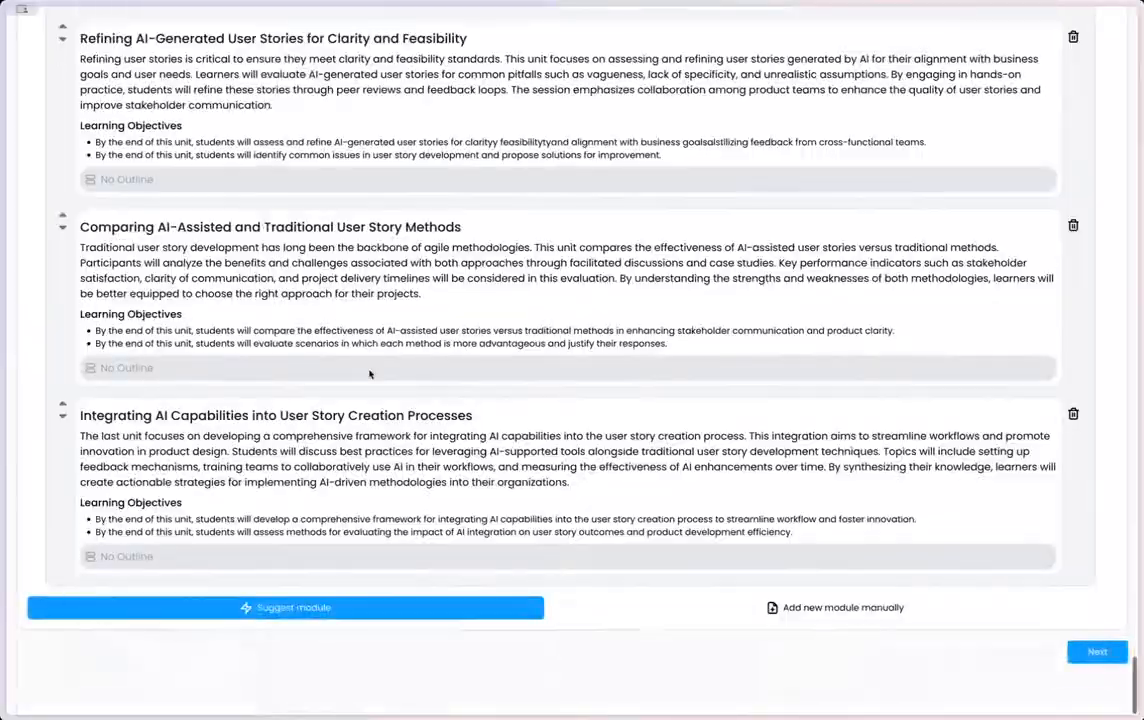
# Submit the syllabus review questionnaire in the Download stage and download the finished course in DOCX format.
pyautogui.scroll(12, 369, 374)
pyautogui.scroll(20, 369, 370)
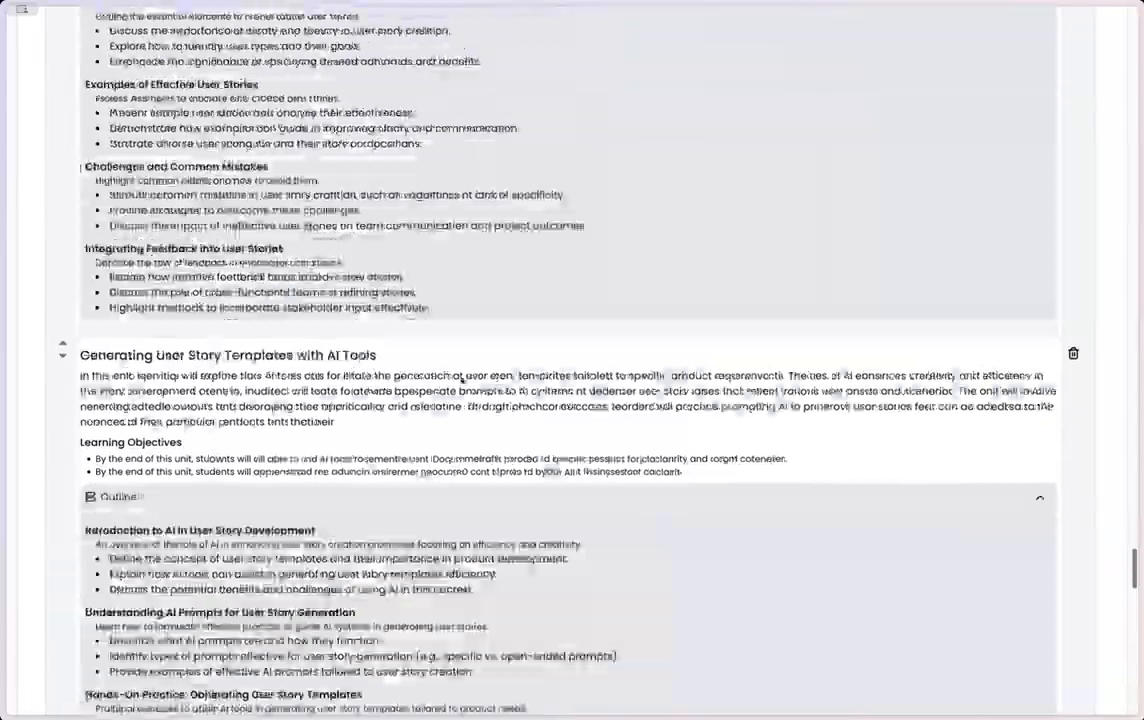
pyautogui.scroll(10, 461, 380)
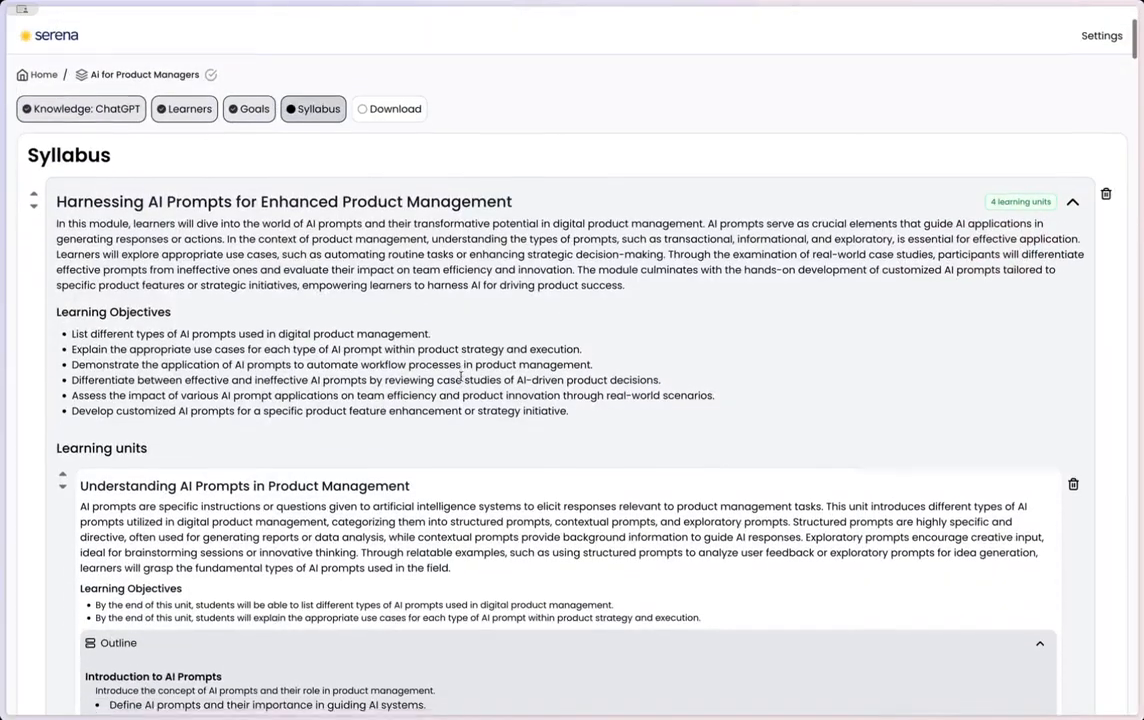
pyautogui.click(387, 93)
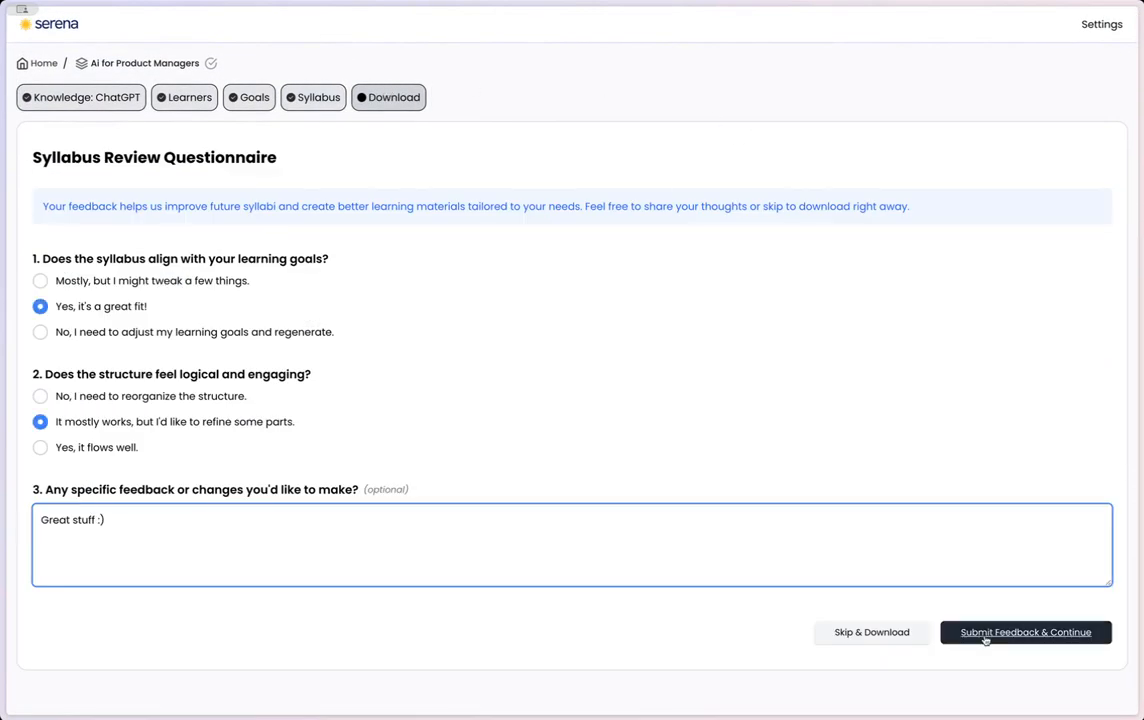
pyautogui.click(986, 636)
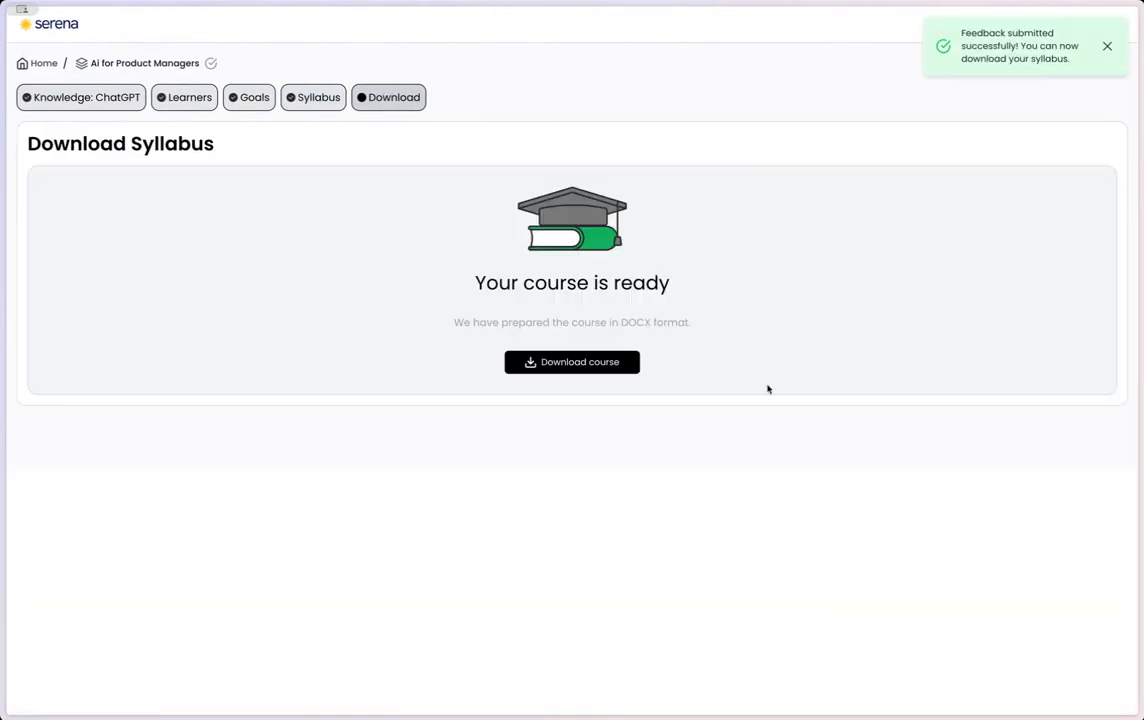
pyautogui.click(617, 367)
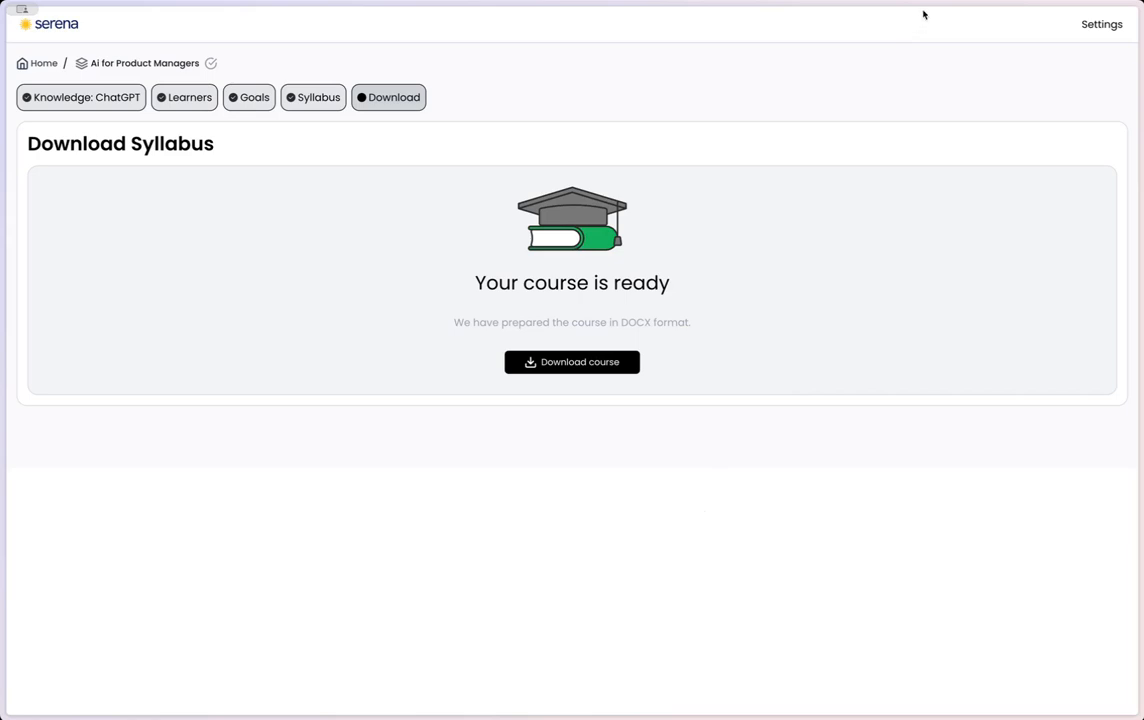
# Open the account settings and check the number of complimentary credits available for generating courses.
pyautogui.click(1088, 27)
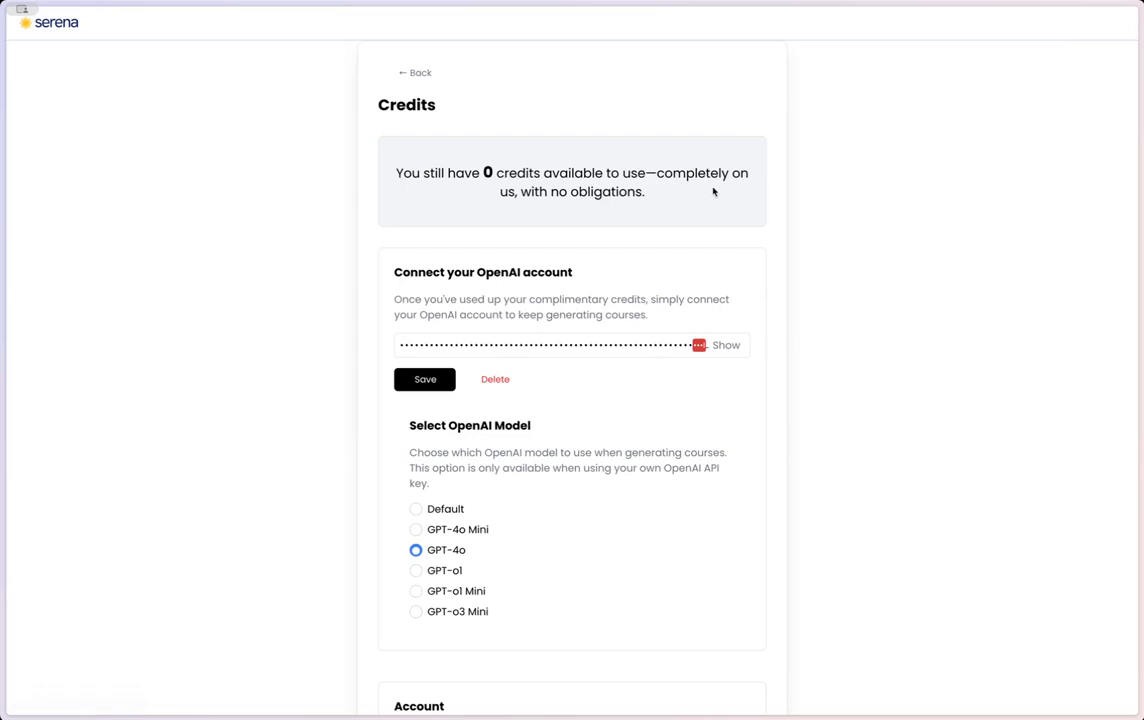
pyautogui.doubleClick(488, 172)
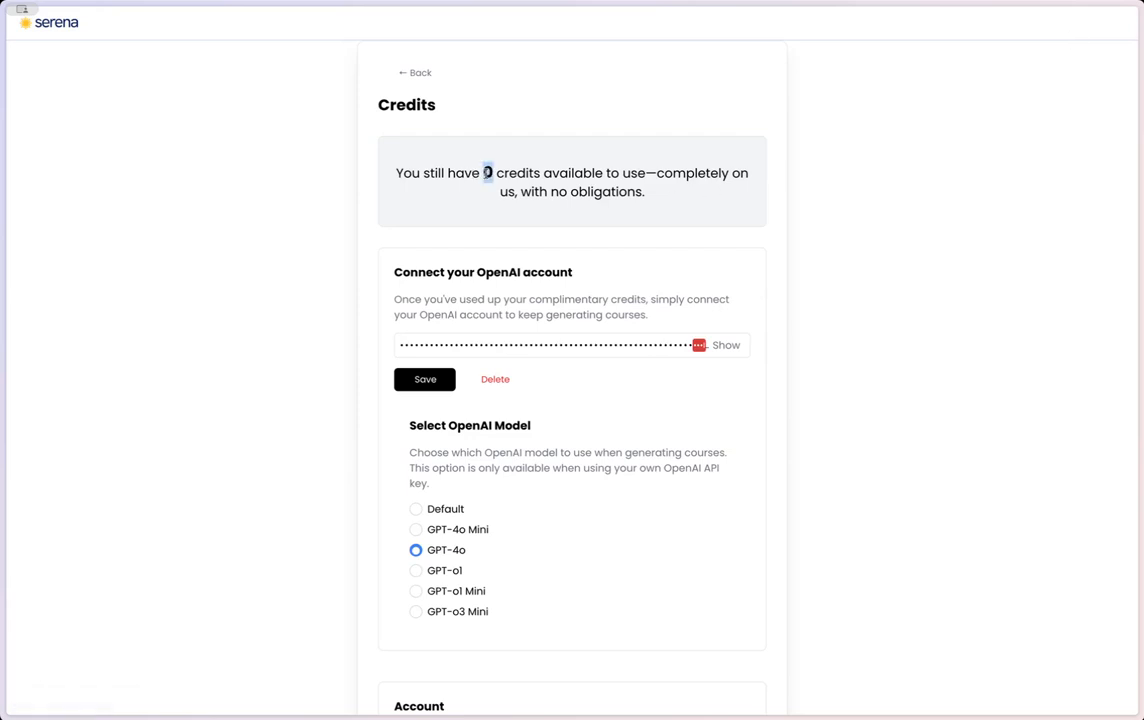